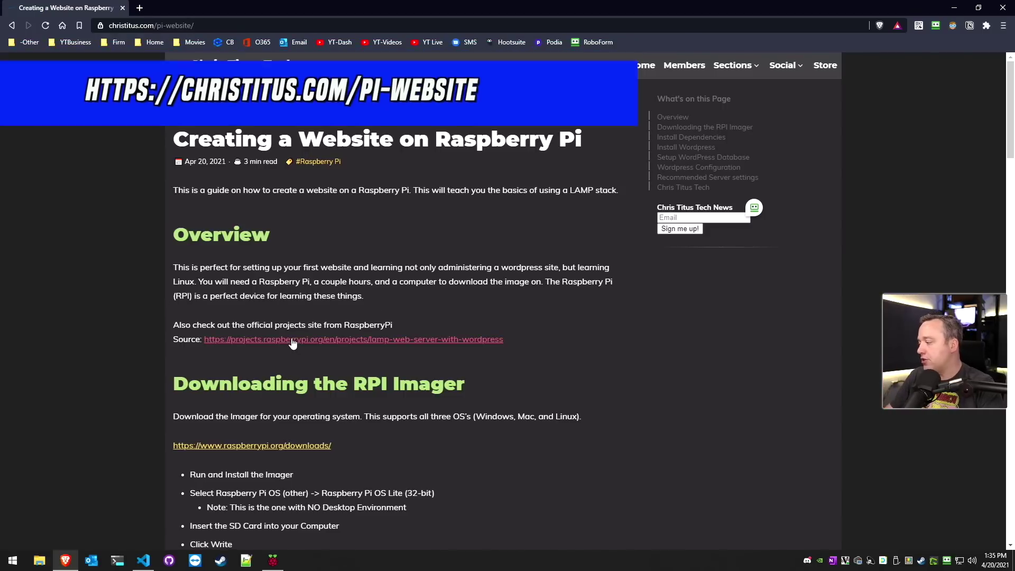
scroll(255, 350, "down", 2)
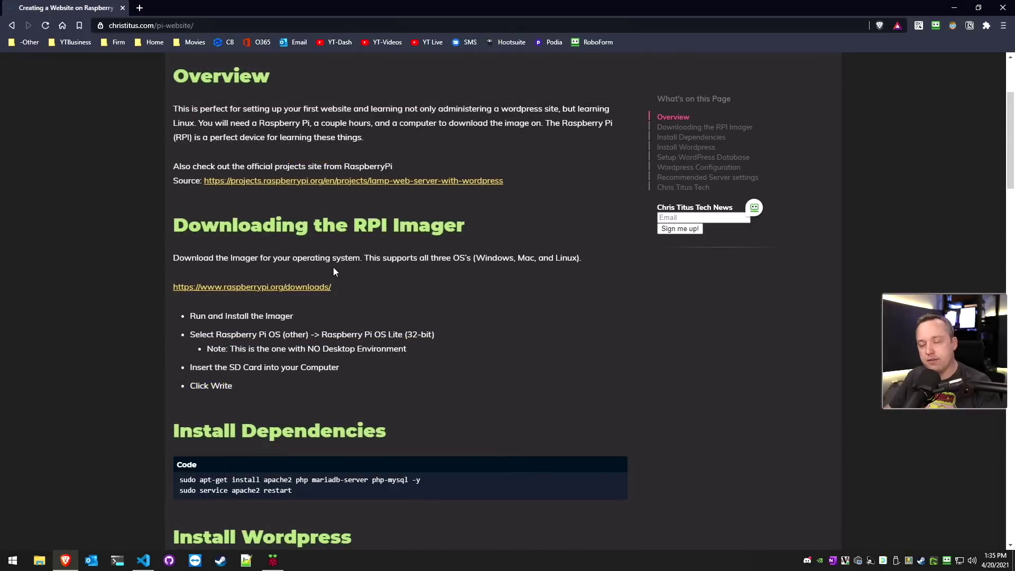
Open the Raspberry Pi downloads page from the christitus.com guide in a new tab
left_click(294, 284)
Visit raspberrypi.org/downloads in the new tab, then switch back to the website guide tab
left_click(190, 8)
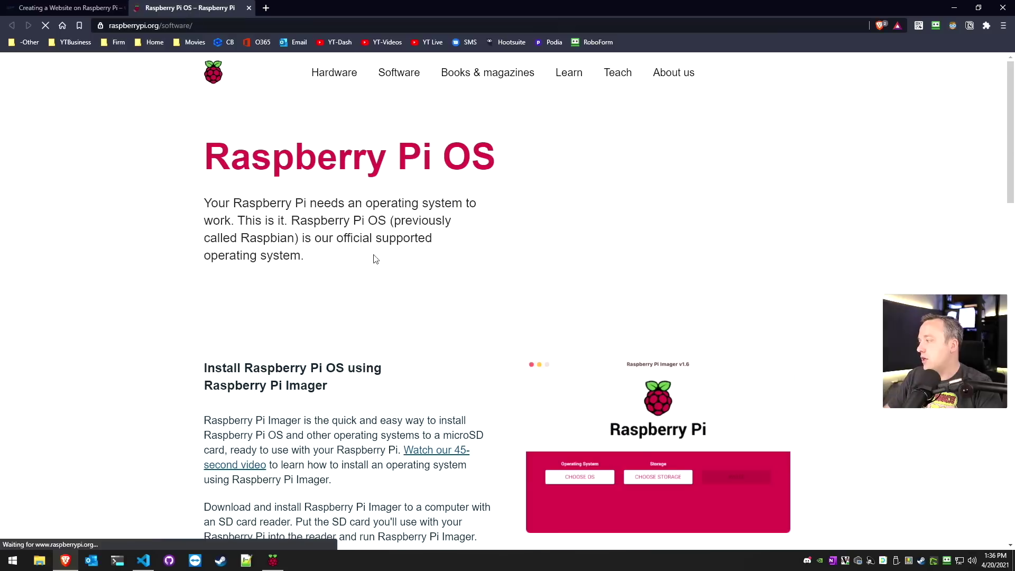
scroll(375, 317, "down", 4)
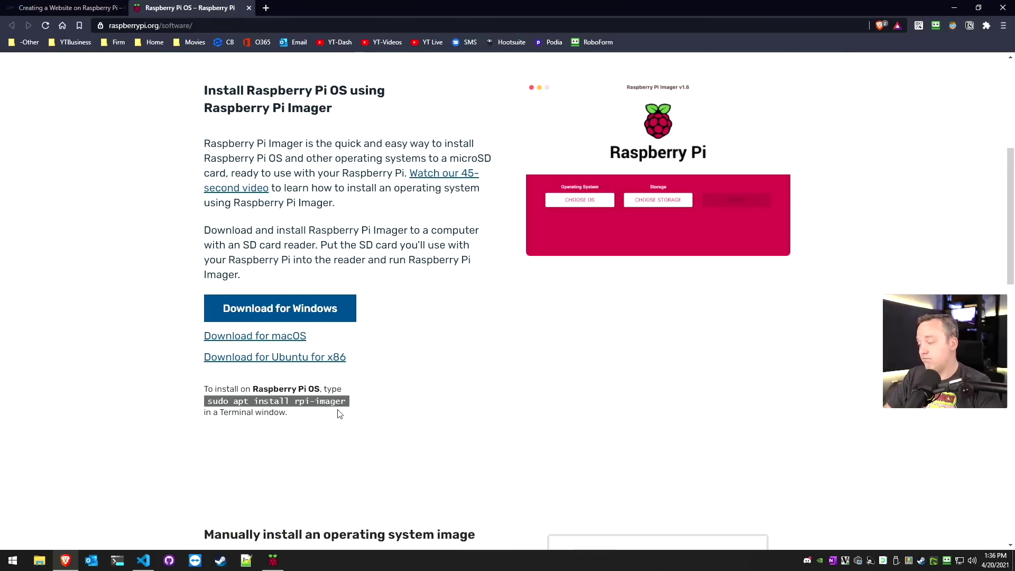
key("ctrl+Tab")
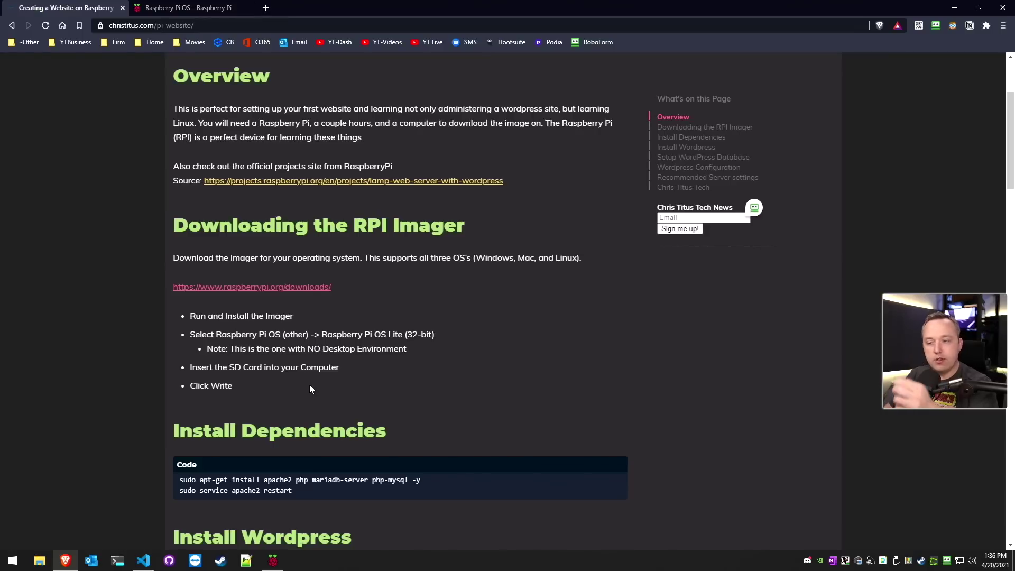
scroll(309, 384, "down", 1)
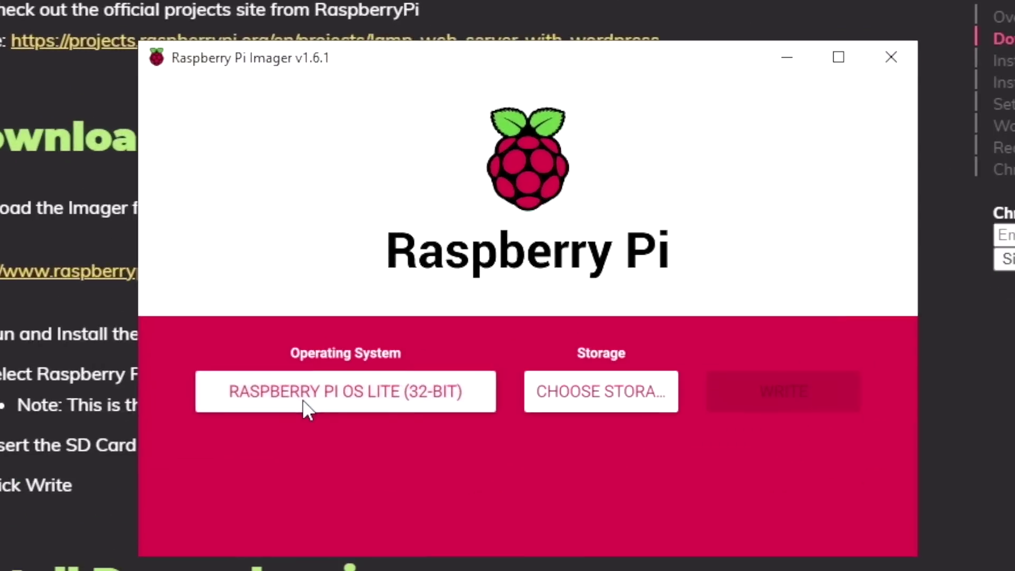
Choose Raspberry Pi OS Lite (32-bit) from the Raspberry Pi OS (other) list
left_click(356, 286)
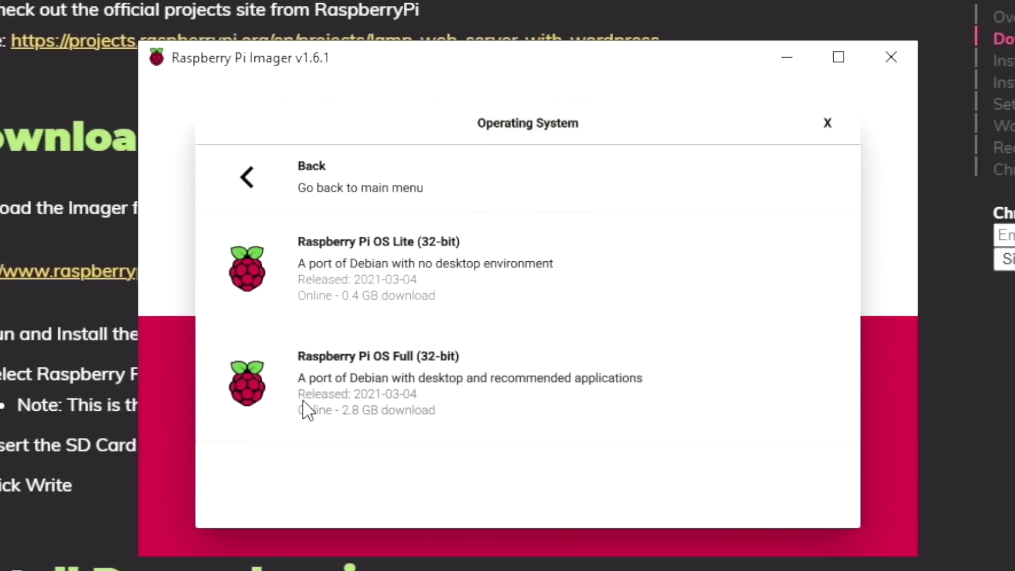
left_click(253, 178)
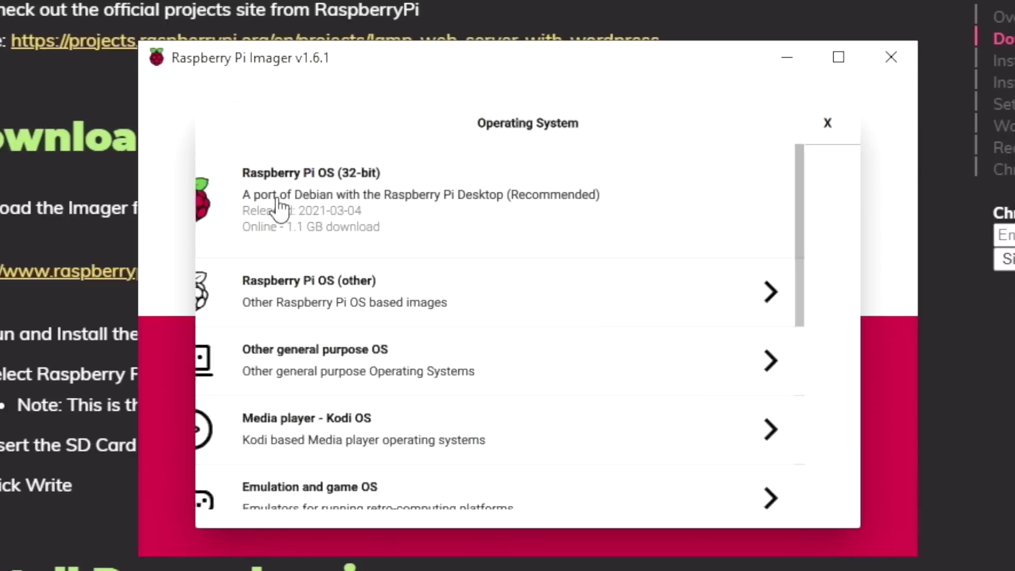
left_click(360, 291)
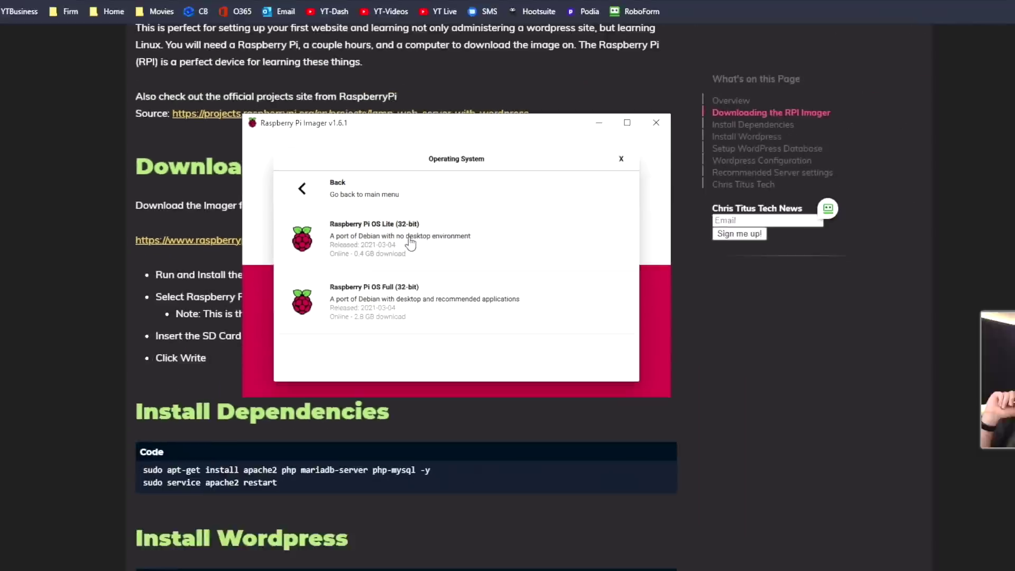
left_click(412, 230)
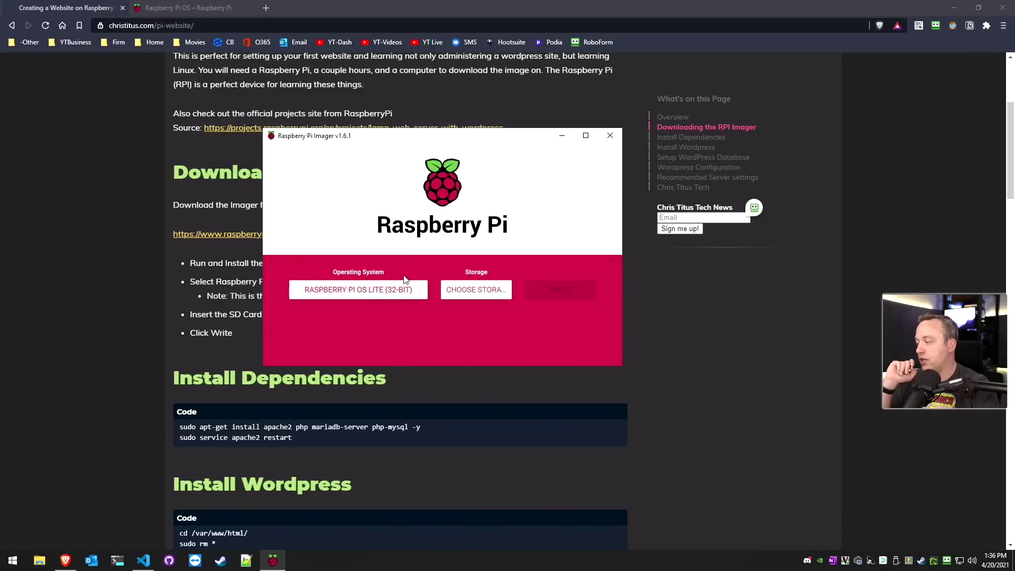
Target the Generic USB SD card reader and start writing, confirming the erase
left_click(477, 290)
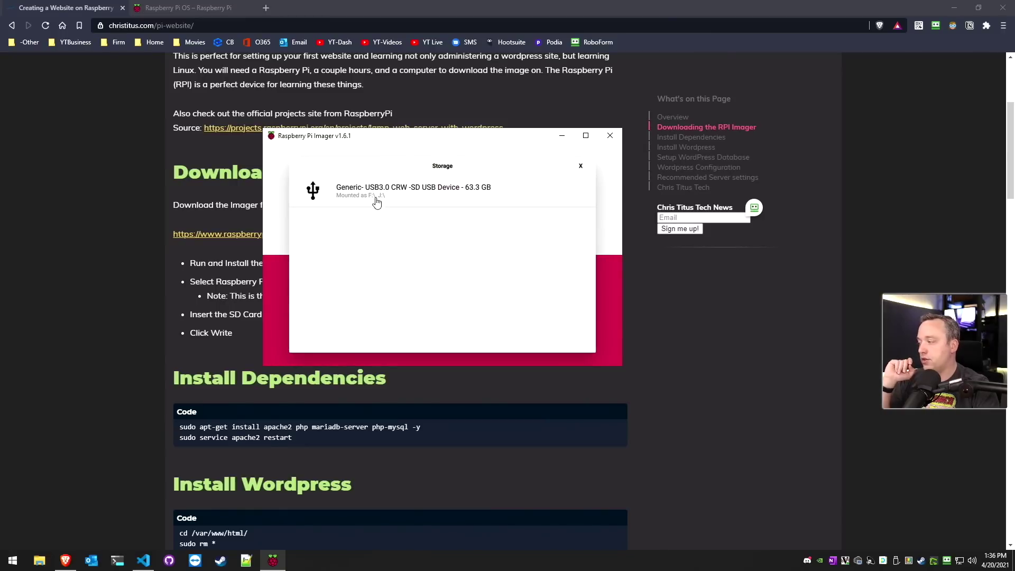
left_click(410, 201)
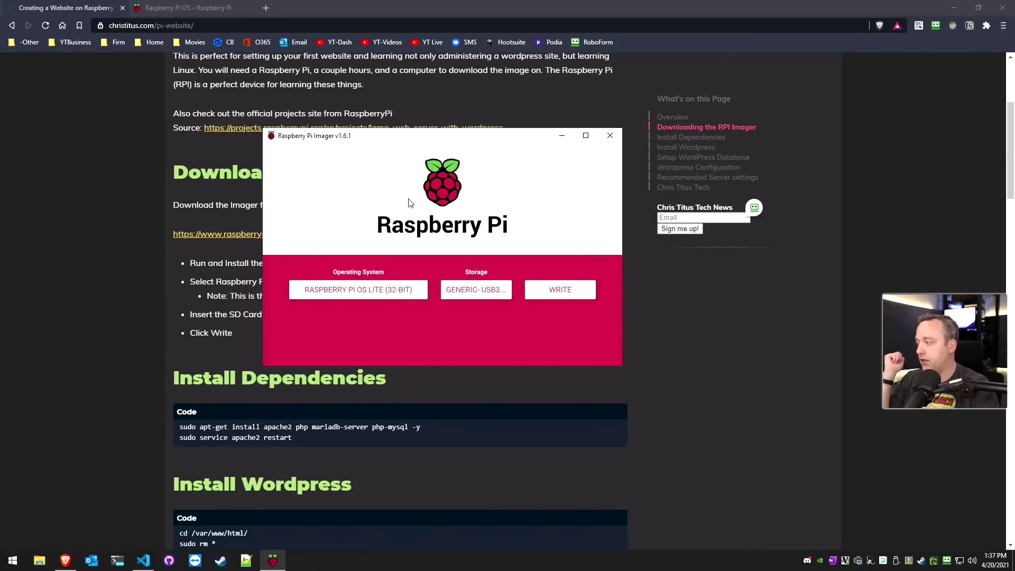
left_click(565, 293)
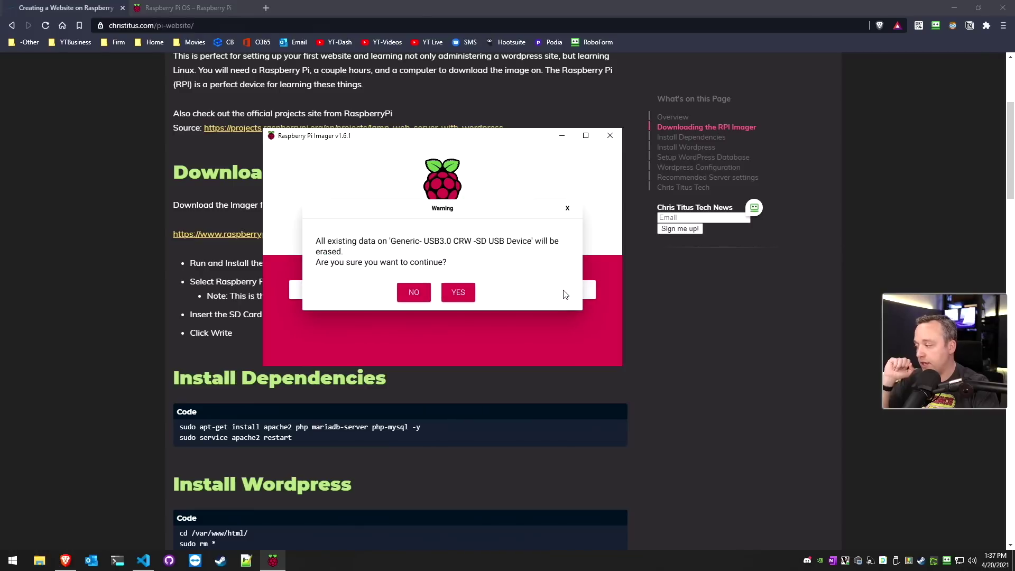
left_click(457, 294)
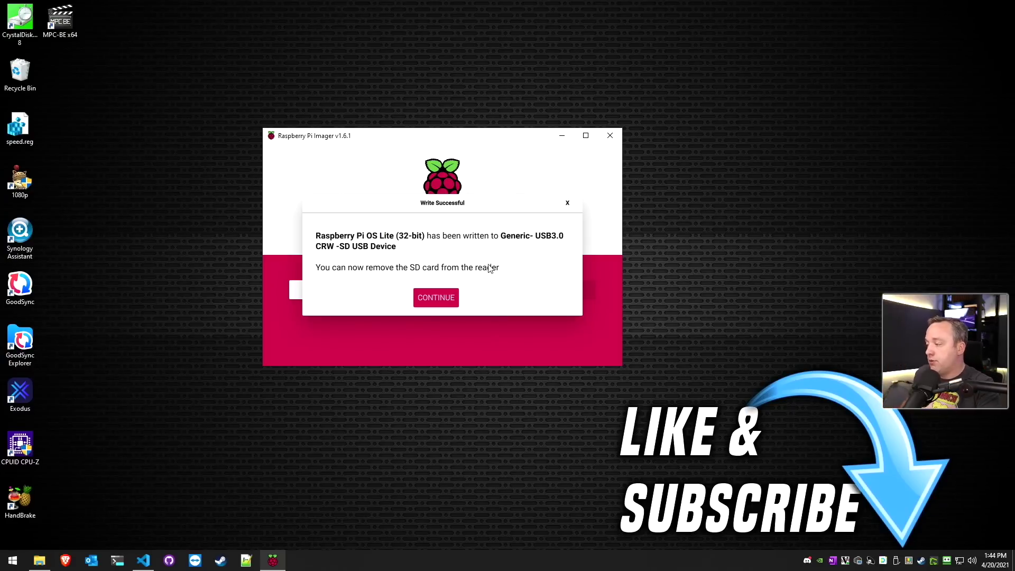
Dismiss the Write Successful message once Raspberry Pi OS Lite is on the card
left_click(440, 297)
left_click(609, 135)
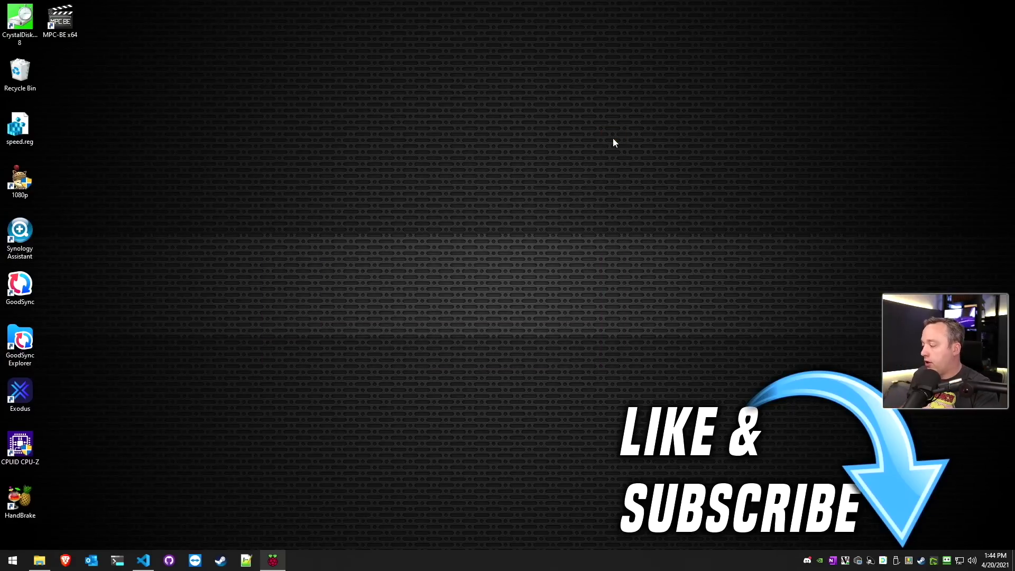
left_click(40, 560)
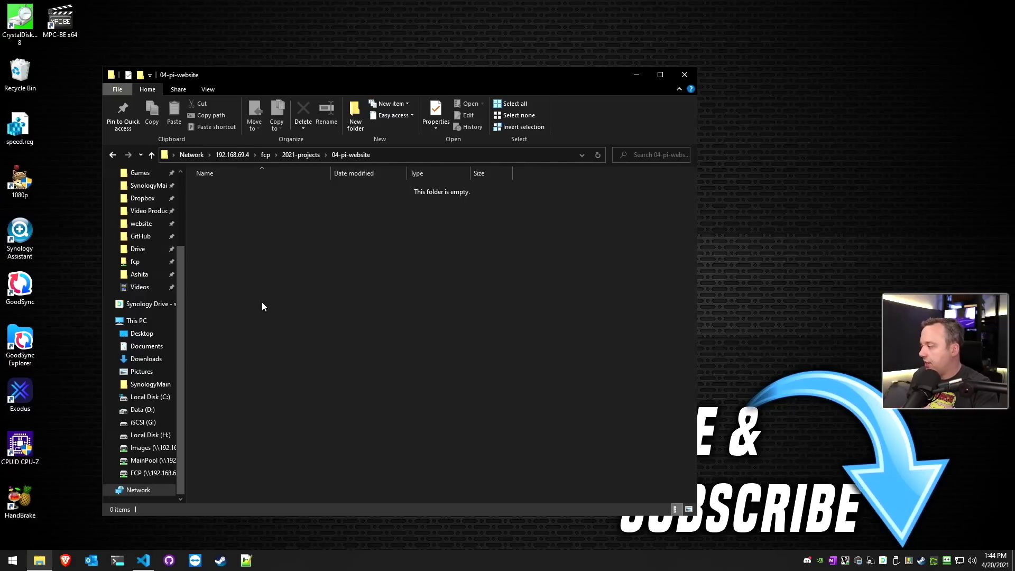
left_click(137, 321)
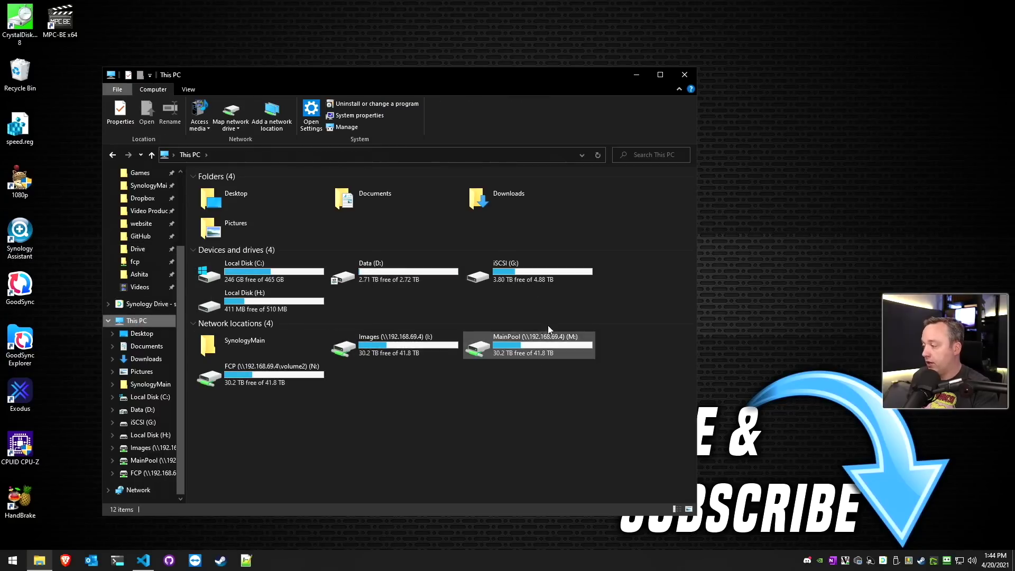
right_click(299, 375)
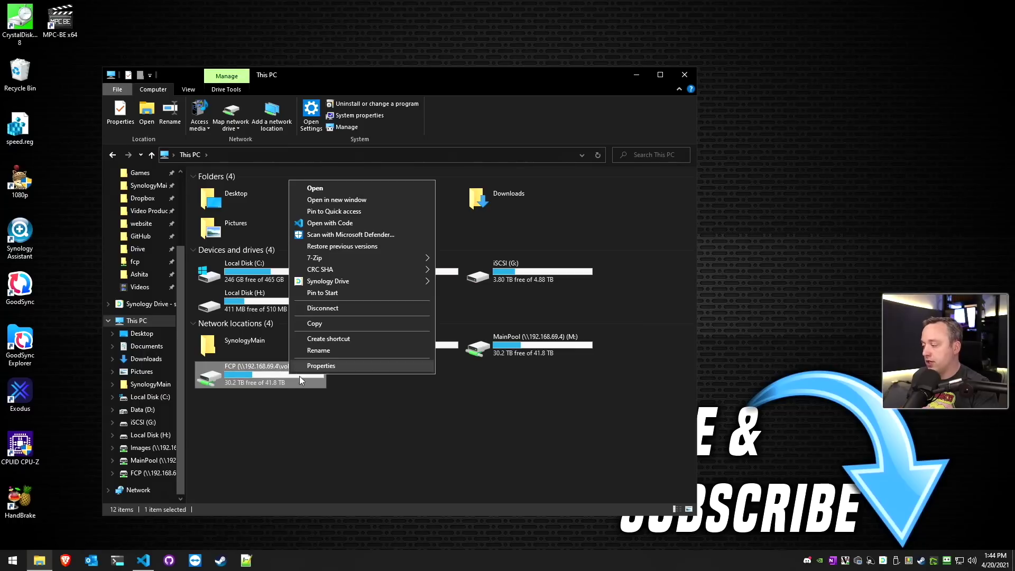
left_click(449, 425)
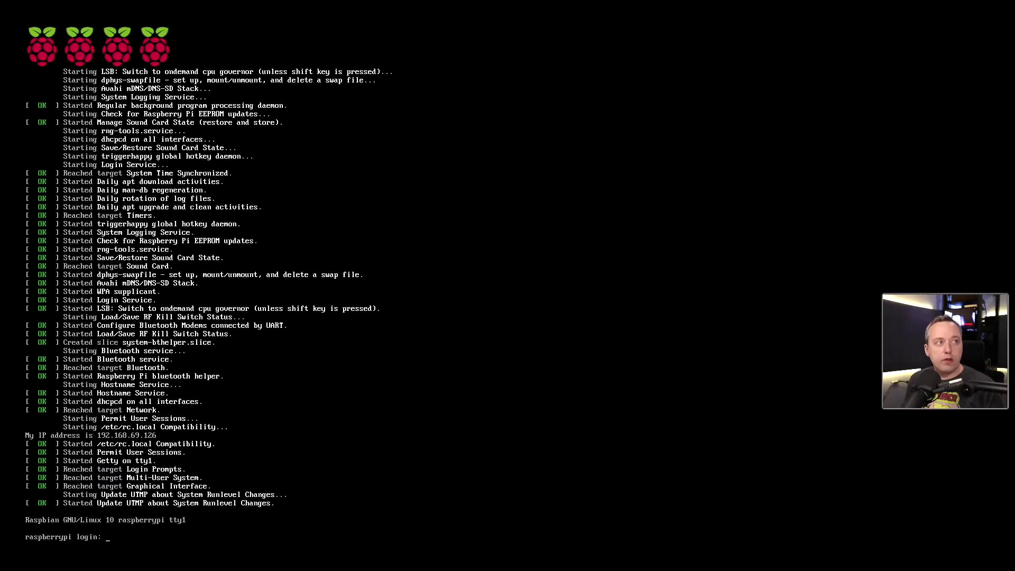
type("pi")
key("Return")
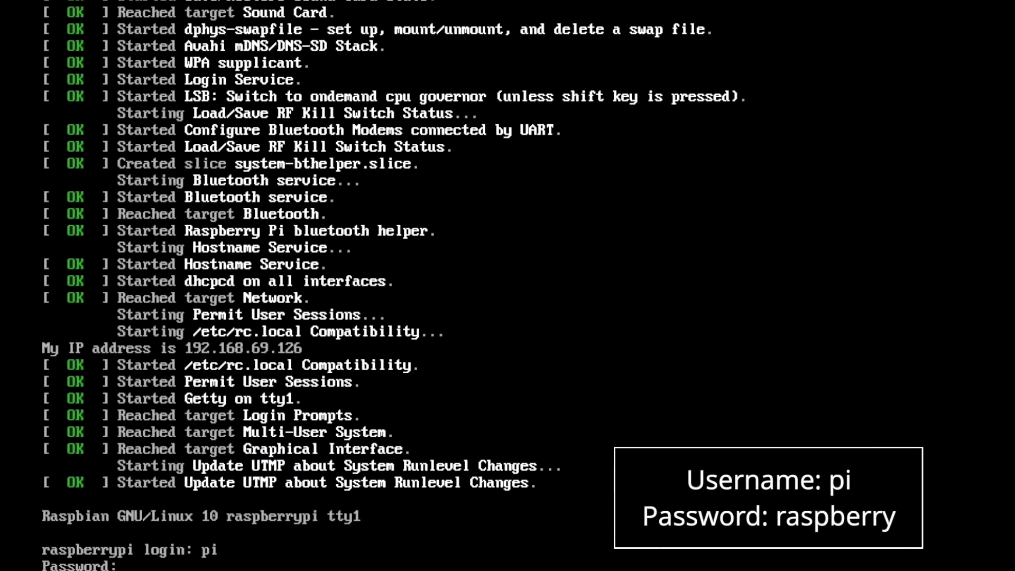
type("raspberry")
key("Return")
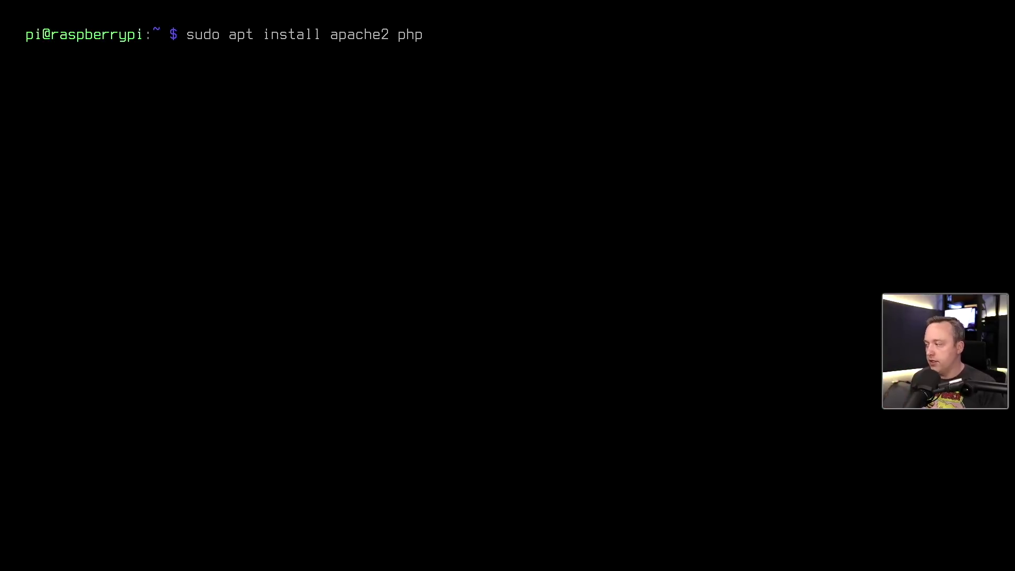
type("mariadb-s")
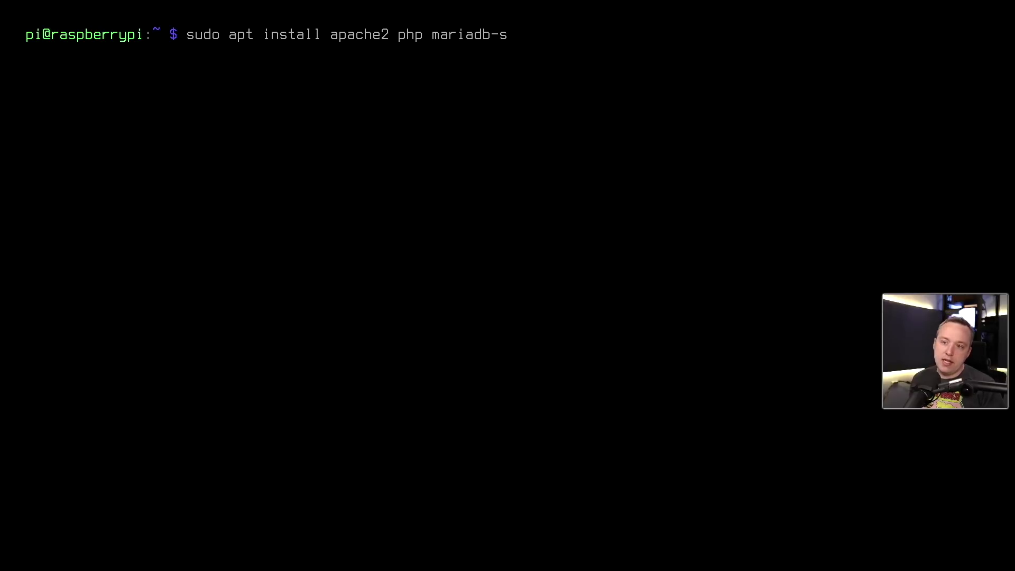
type("erver ")
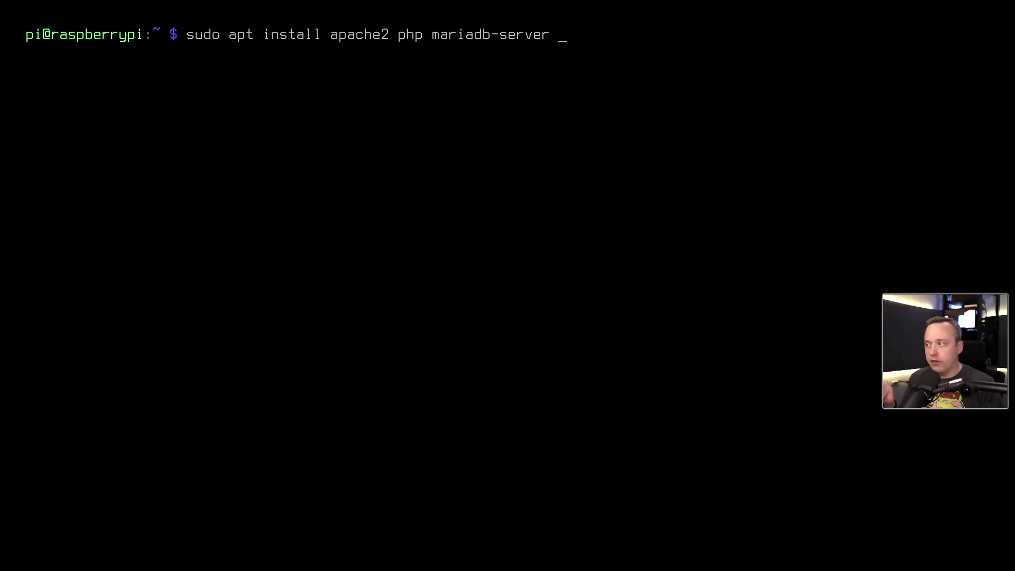
type("php-m")
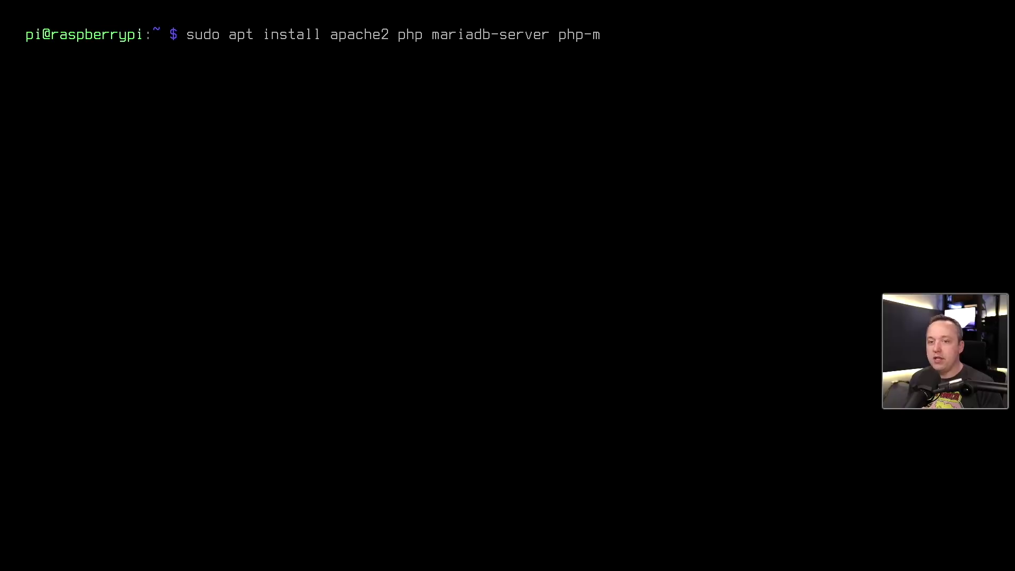
type("ysql -y")
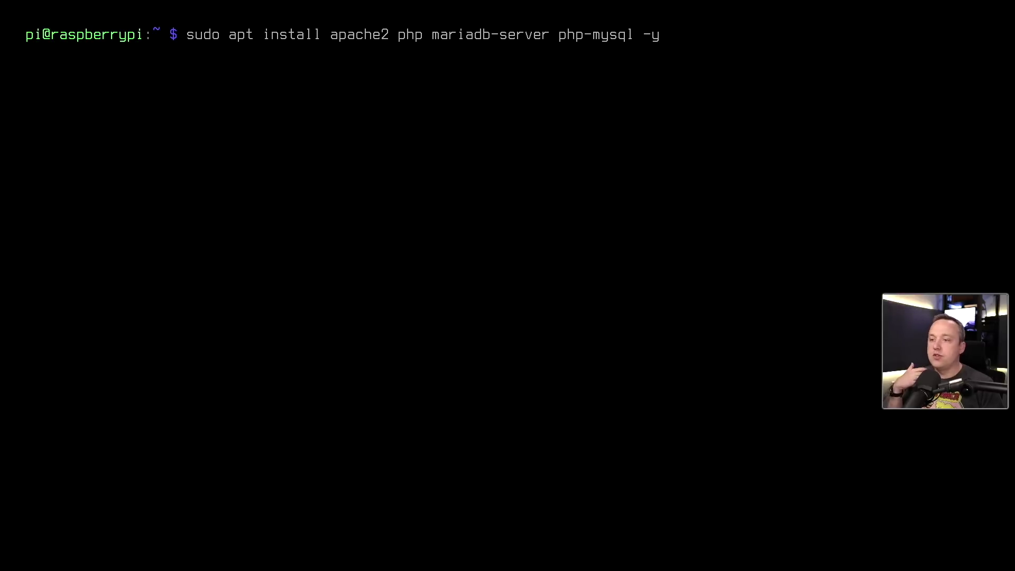
Run sudo apt install apache2 php mariadb-server php-mysql -y and let it finish
key("Return")
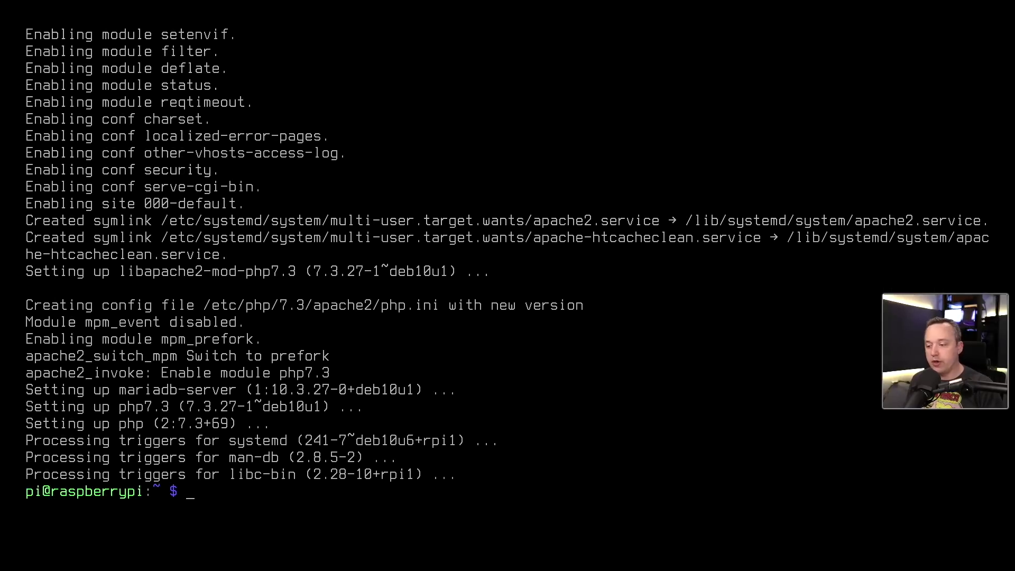
type("udo s")
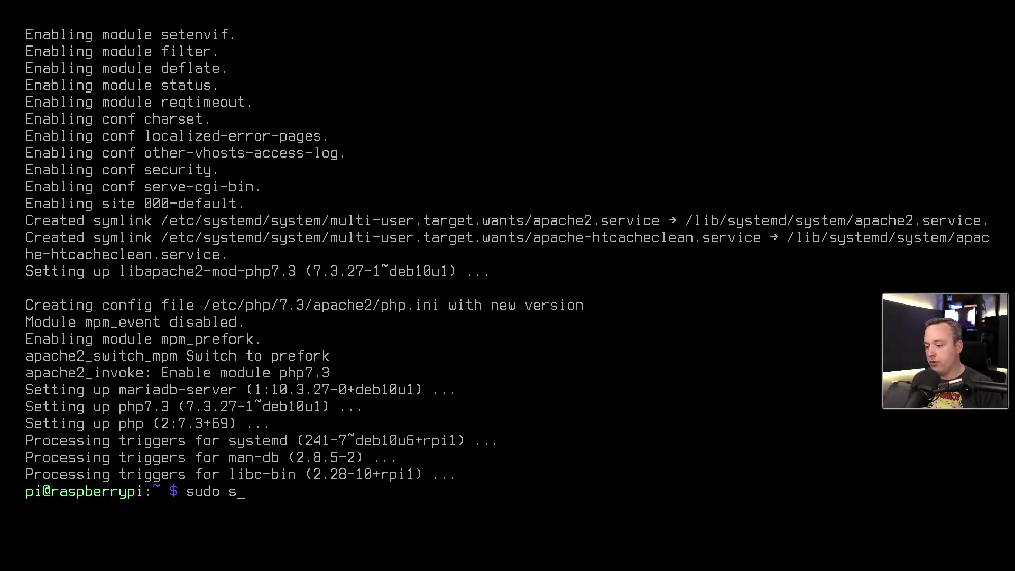
type("ervice apache")
Restart the apache2 service and move into the /var/www/html web root
key("BackSpace")
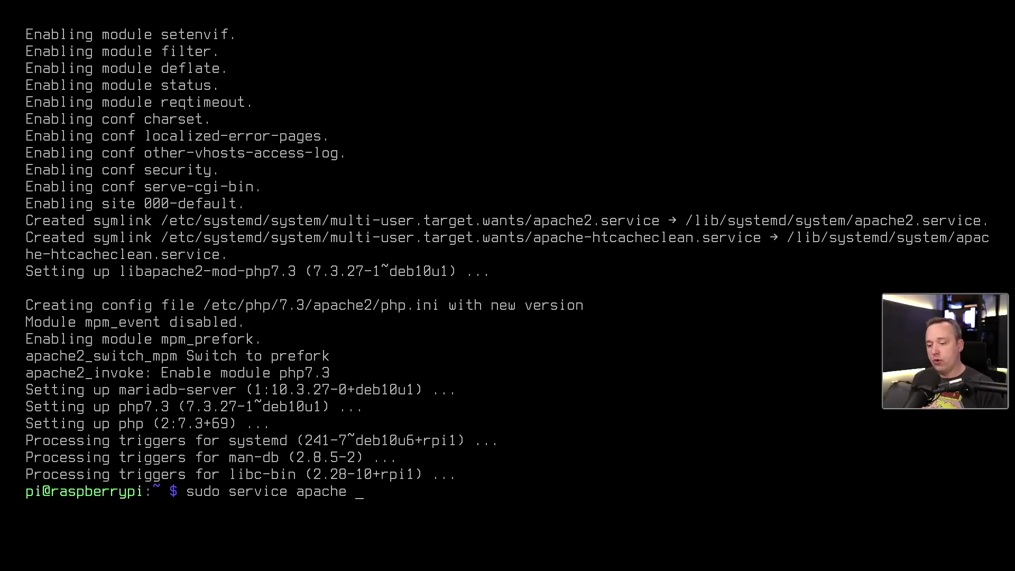
type("2 restart")
key("Return")
type("cd /")
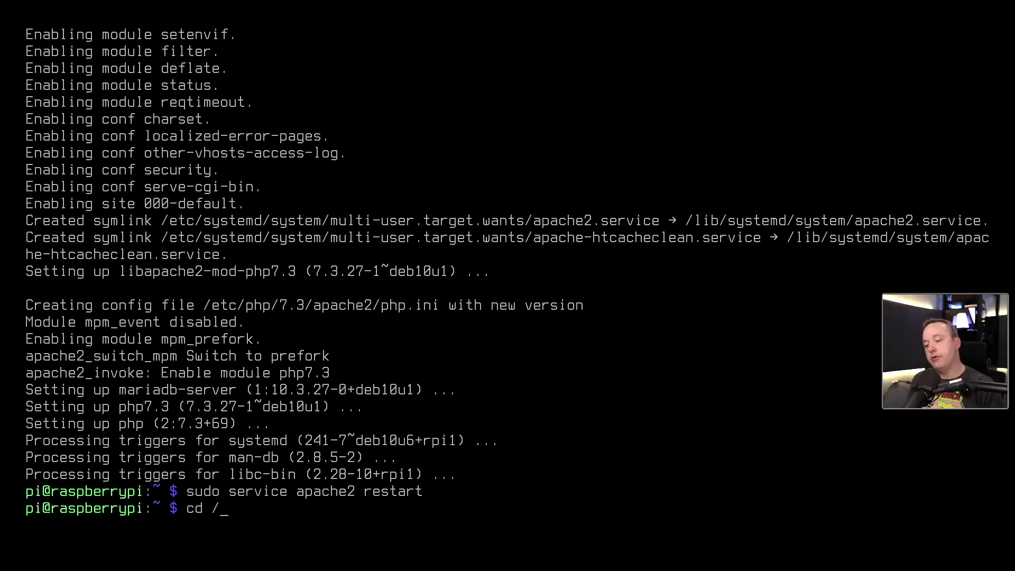
type("var/")
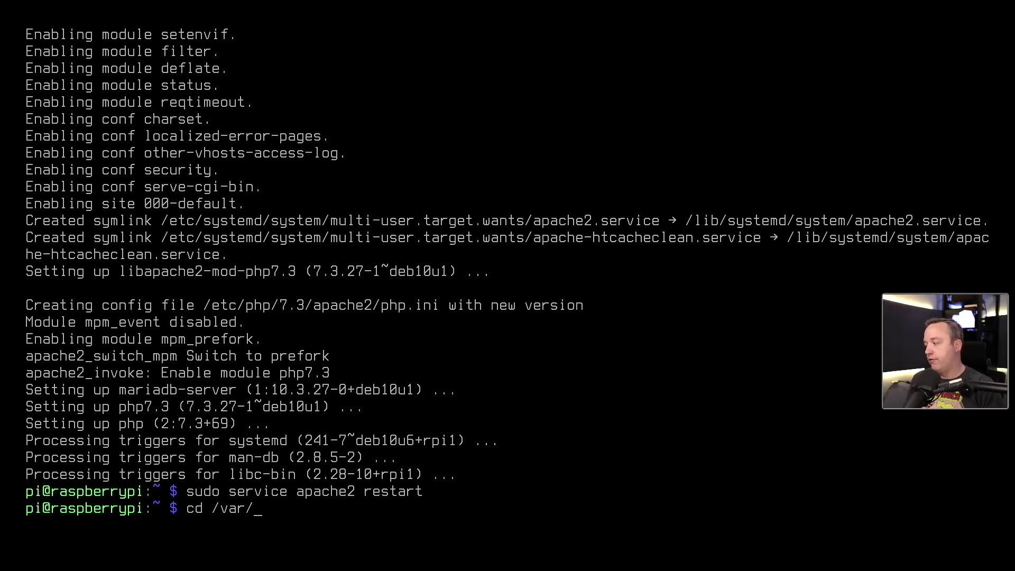
type("www/html")
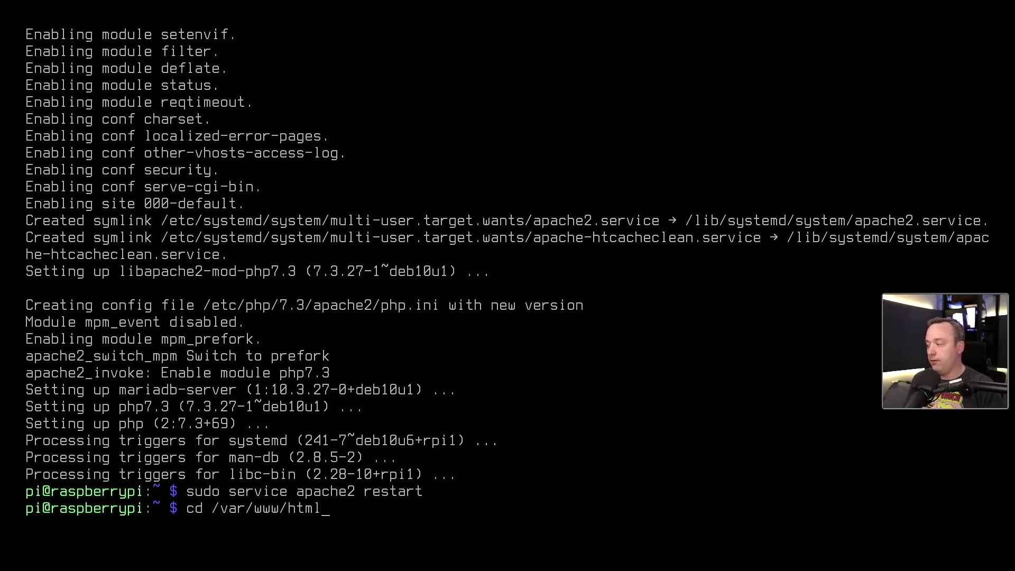
key("Return")
type("ll")
key("Return")
type("ls -")
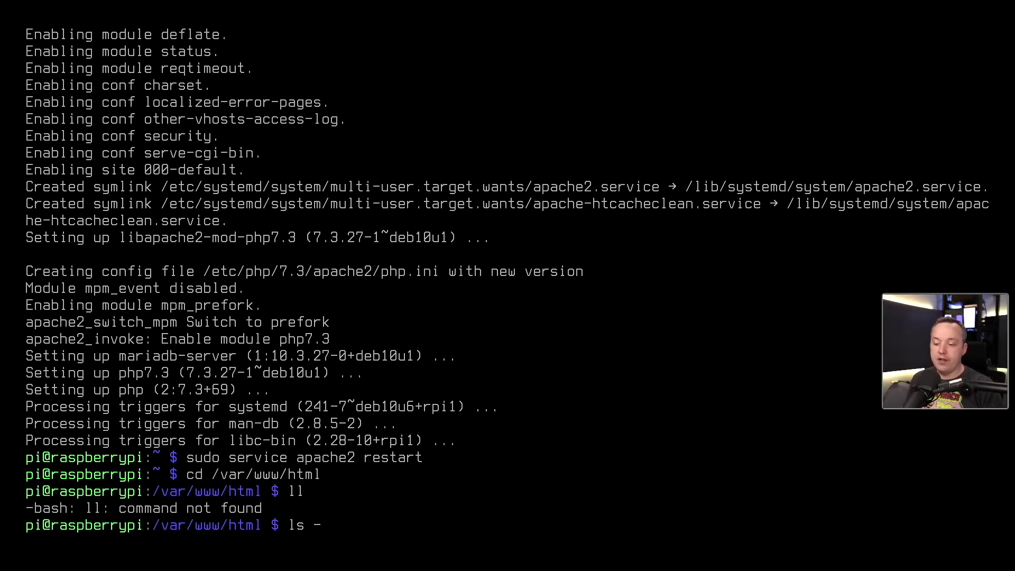
type("al")
key("Return")
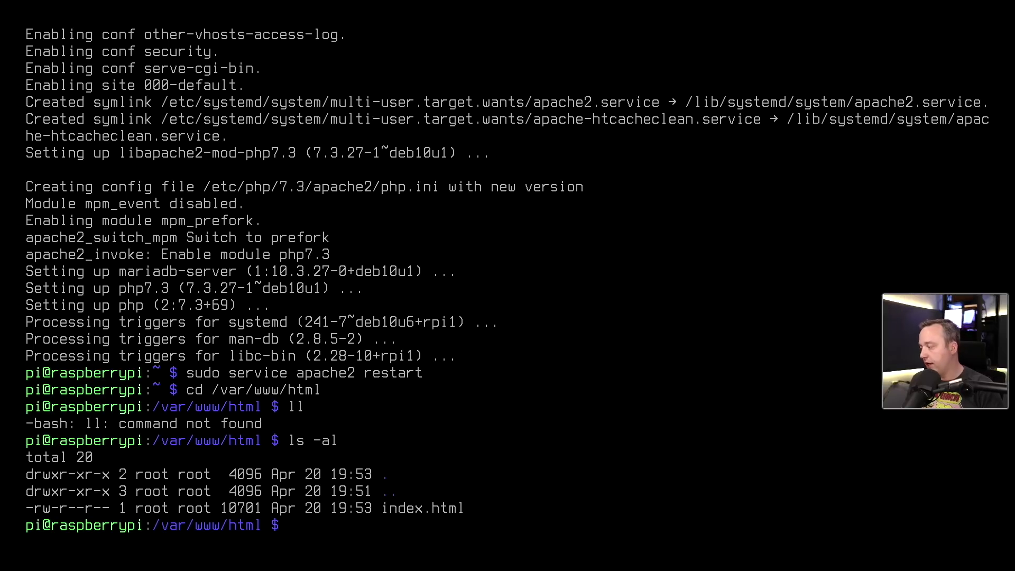
type("rm ht")
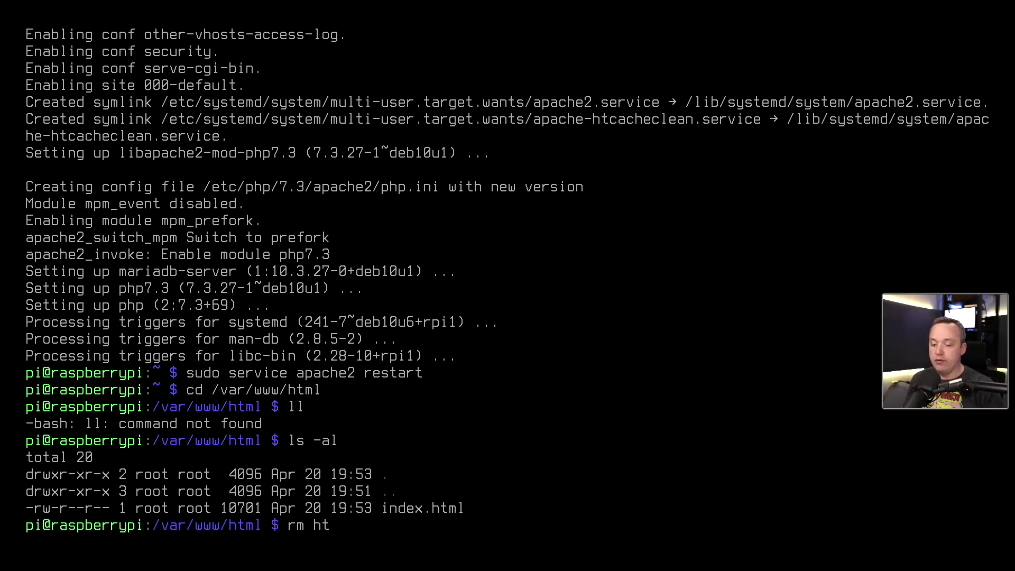
key("BackSpace")
key("BackSpace")
type("inde")
key("Tab")
key("Return")
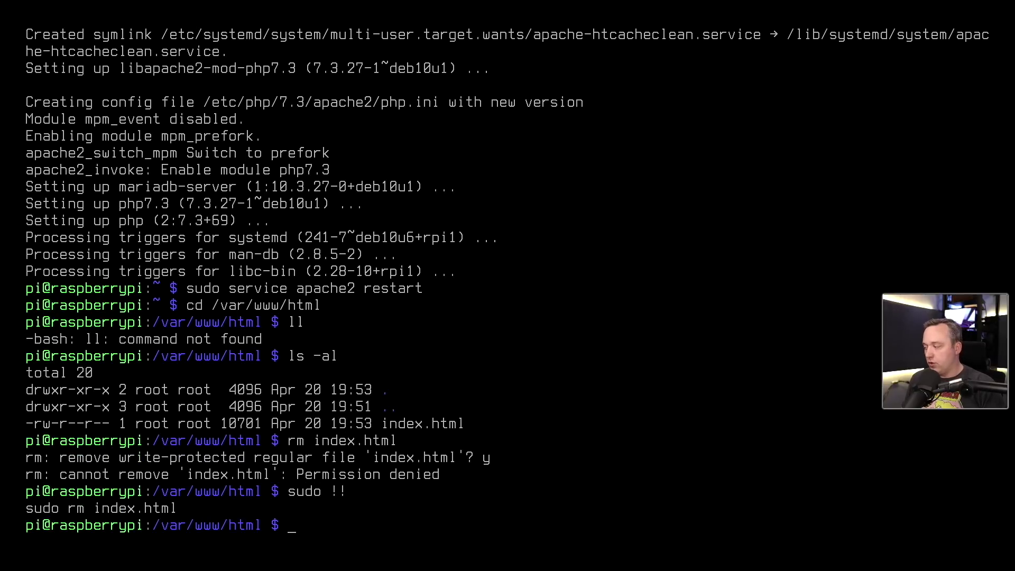
type("udo wget ")
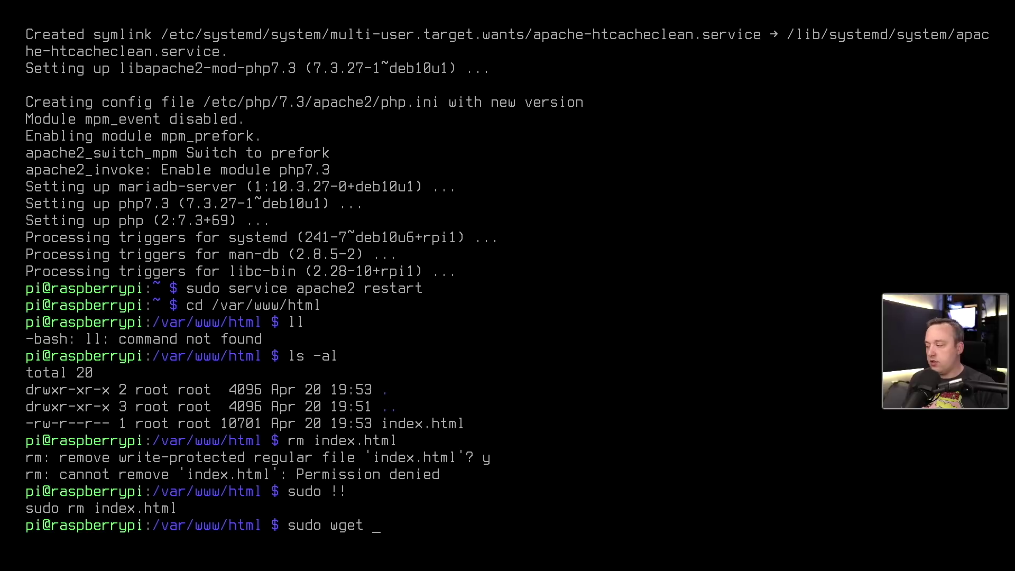
type("http://wordpres")
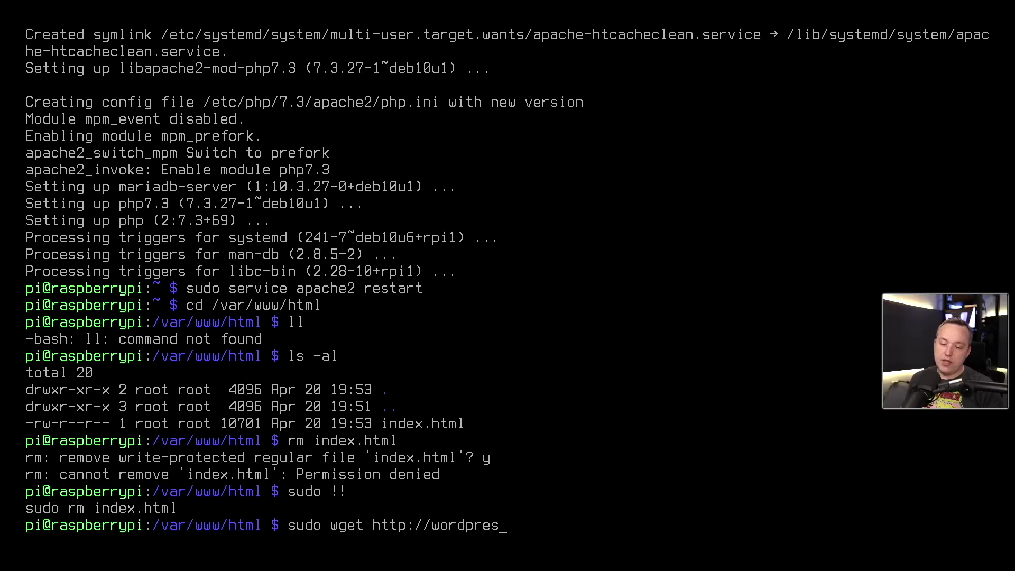
type("s.org/latest.tar")
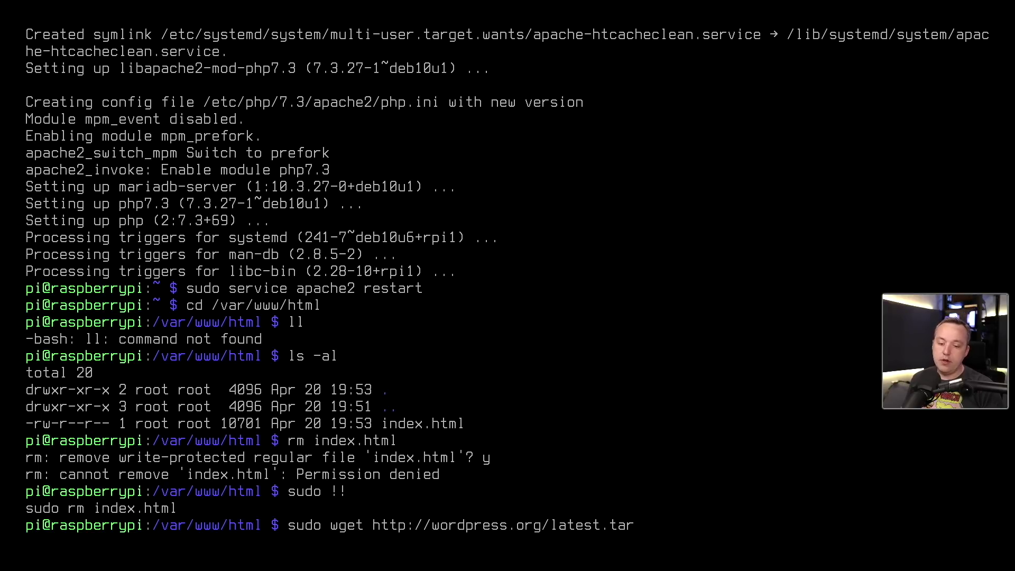
type(".gz")
key("Return")
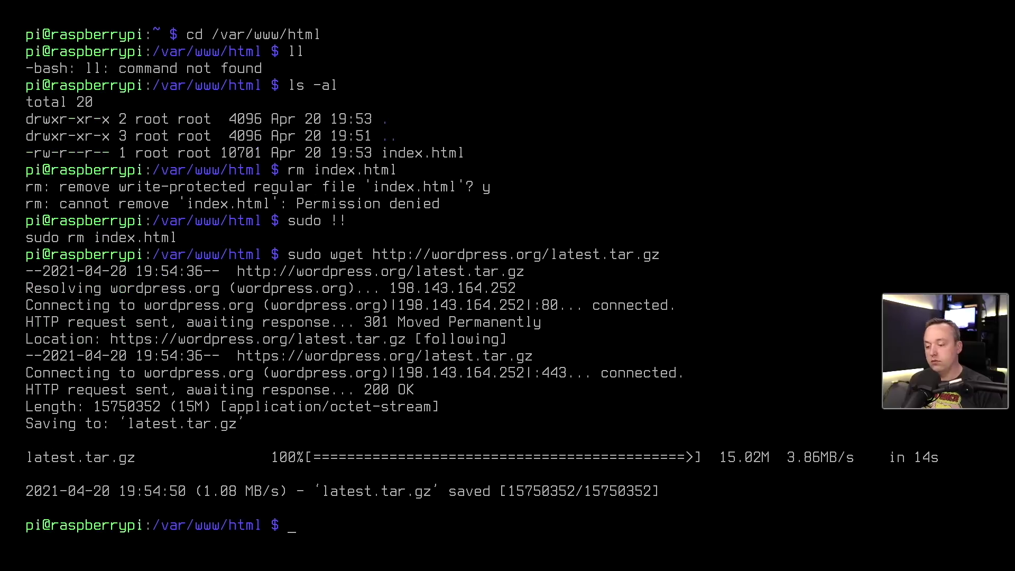
type("sudo tar ")
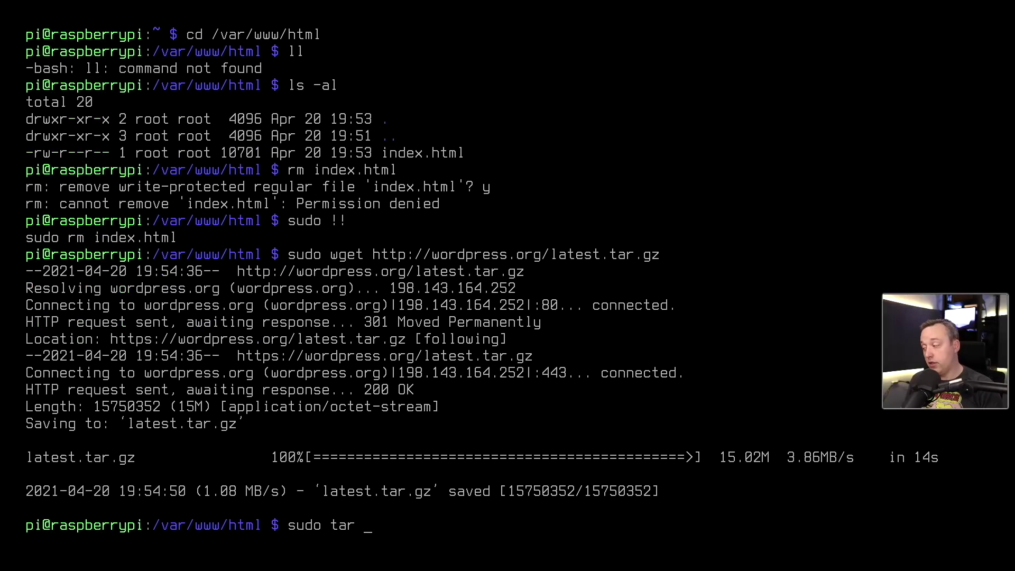
type("xzf")
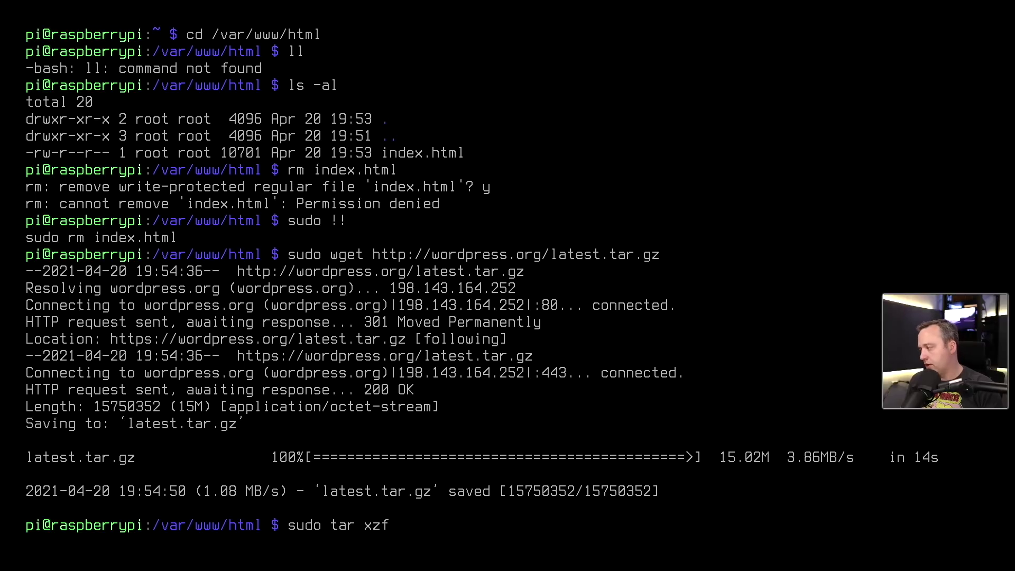
type("lat")
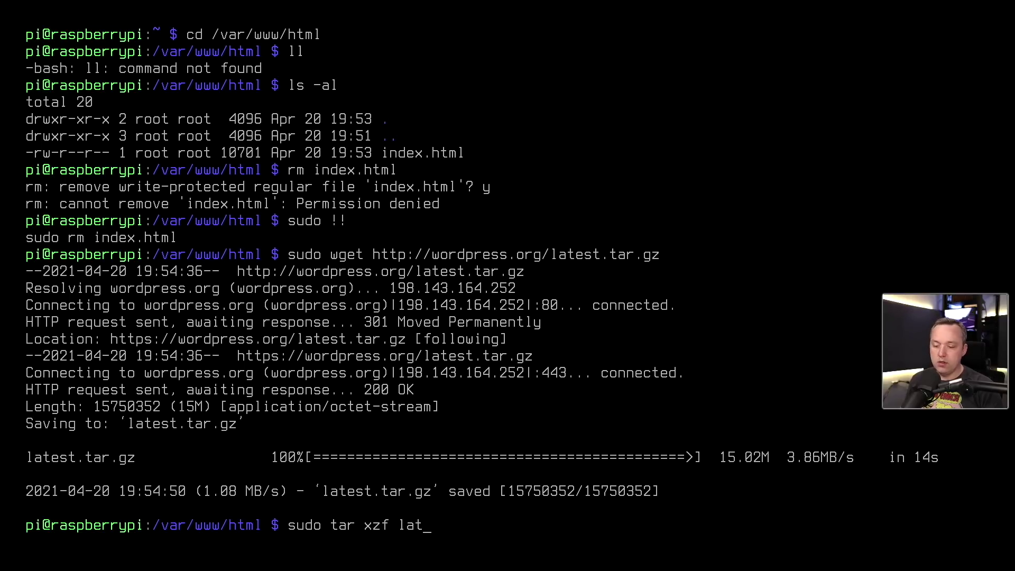
Extract latest.tar.gz, sudo-move wordpress/* into /var/www/html, and list the result with ls -al
key("Tab")
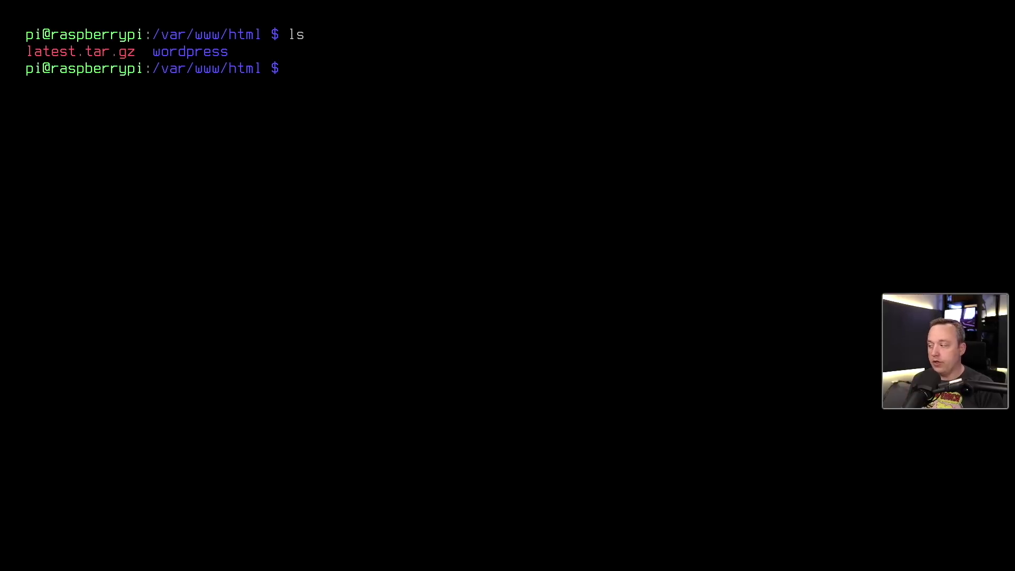
type("mv wordpress/")
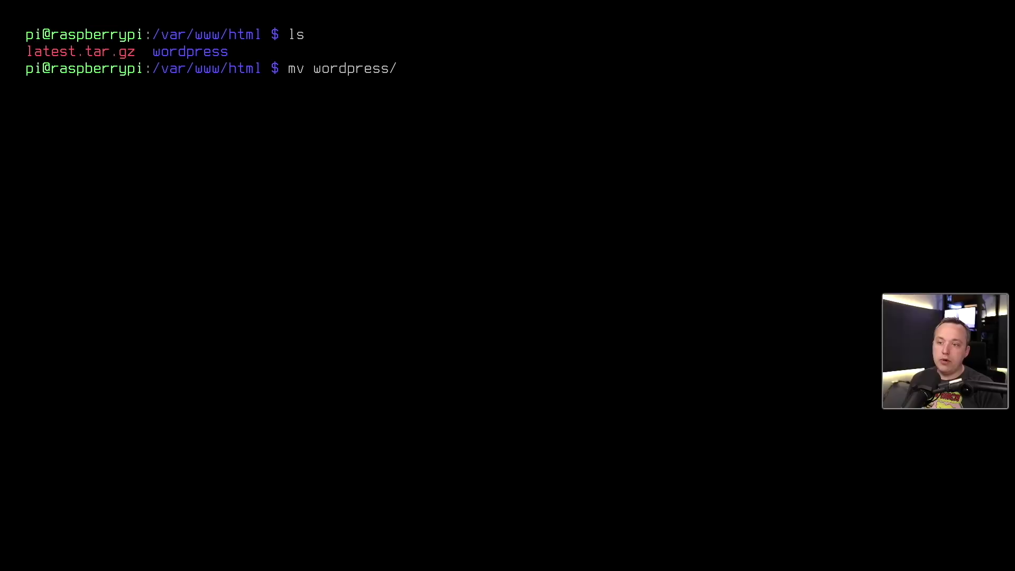
type("*")
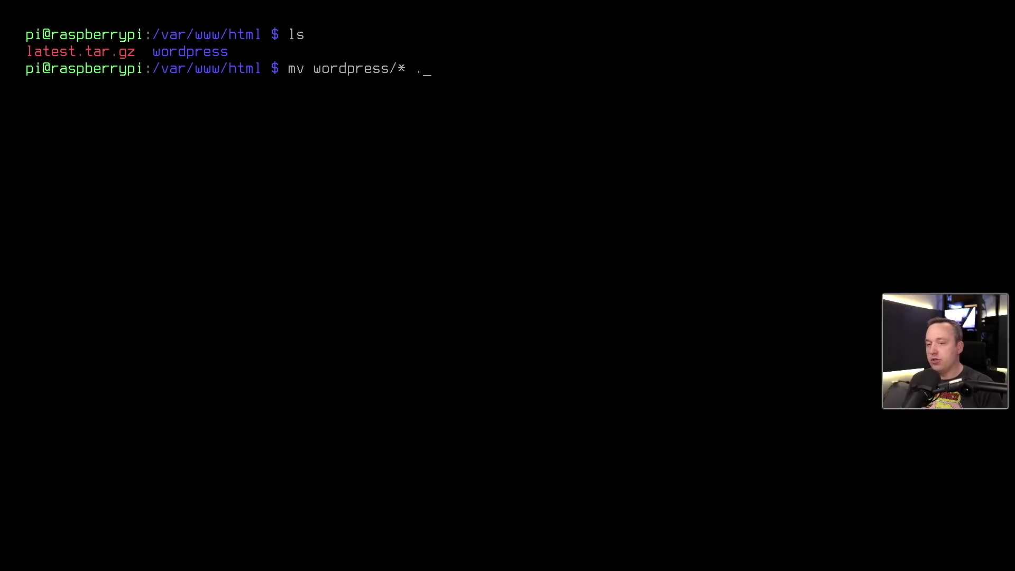
key("Return")
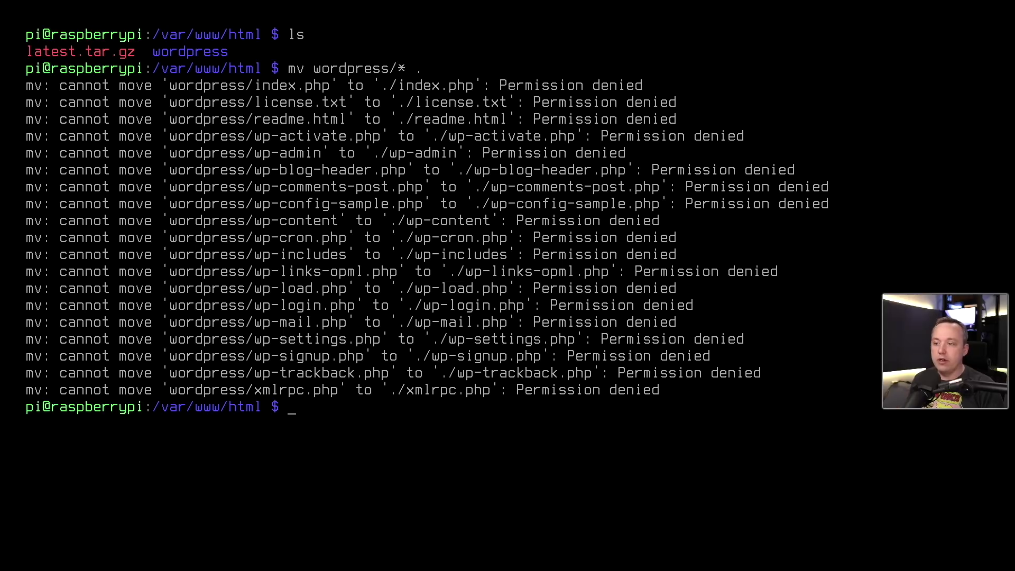
type("sudo !!")
key("Return")
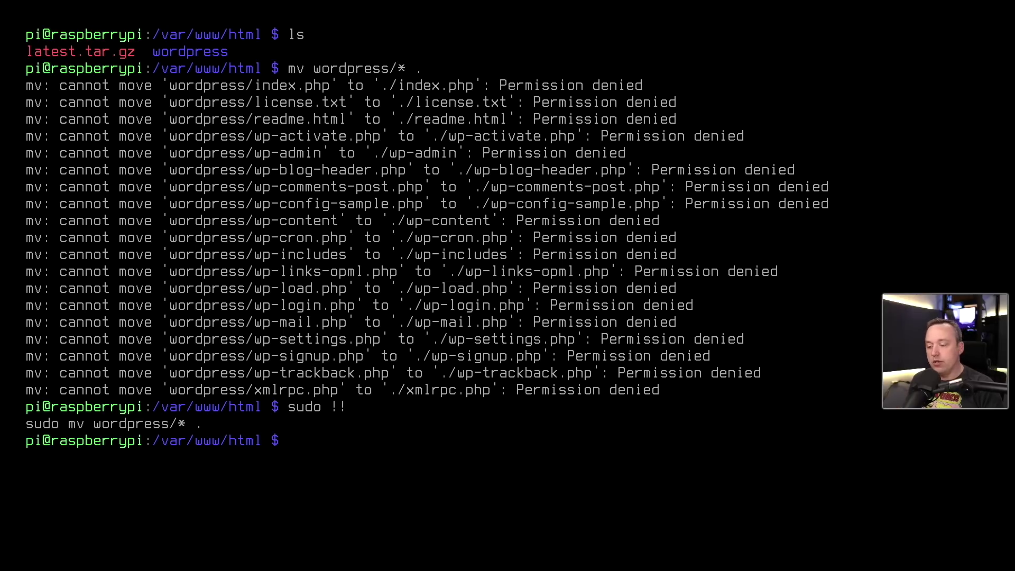
type("ll")
key("Return")
type("ls -al")
key("Return")
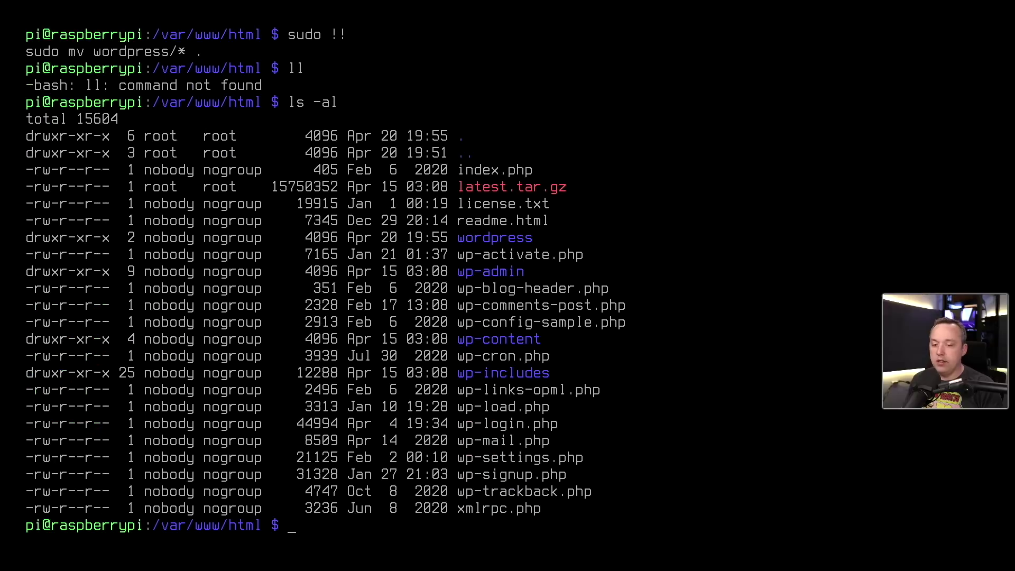
type("rm latest.tar.gz")
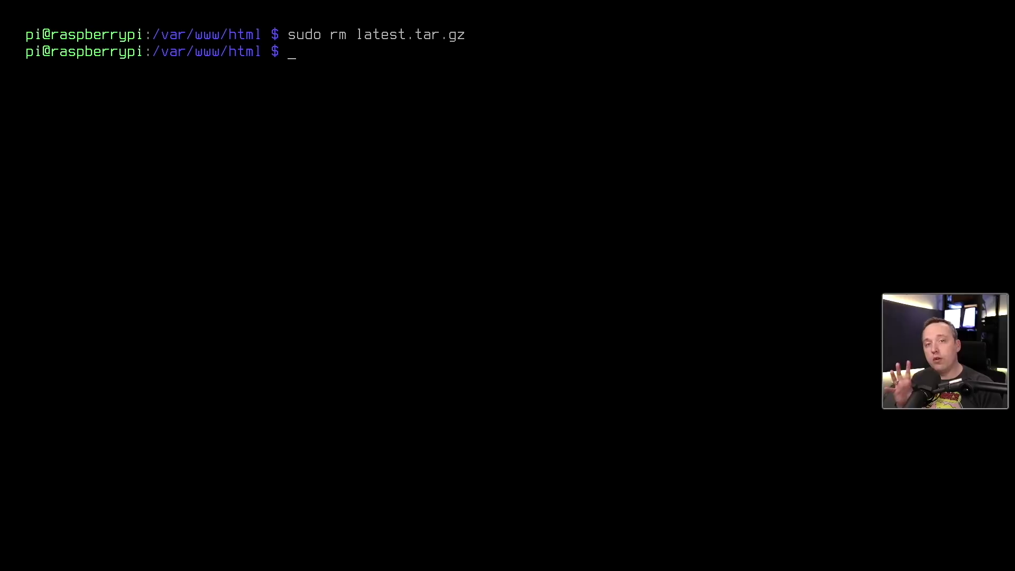
type("ll")
Run sudo chown -R www-data: . on the web root and verify with ls -al
key("BackSpace")
type("s")
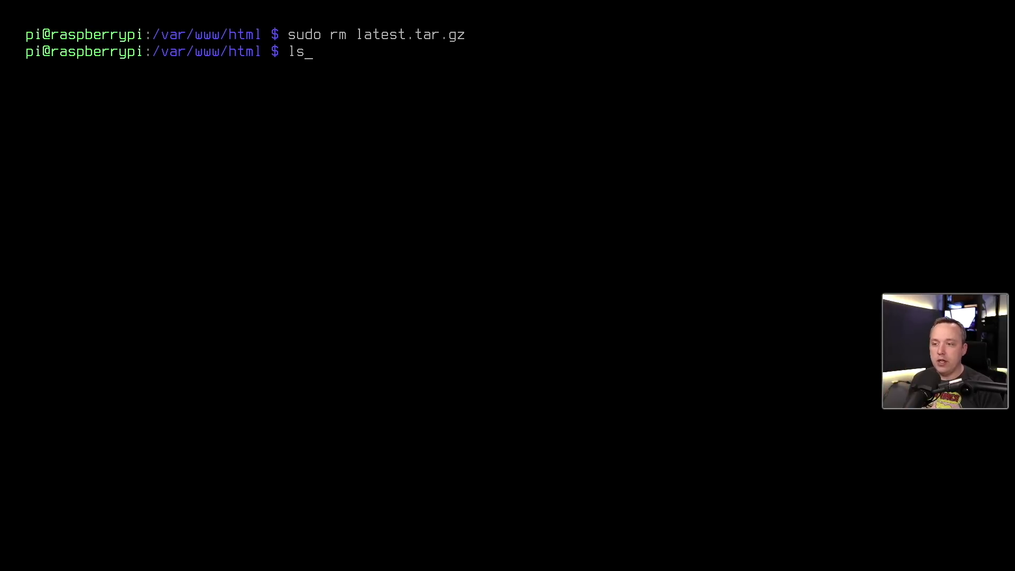
type(" -al")
key("Return")
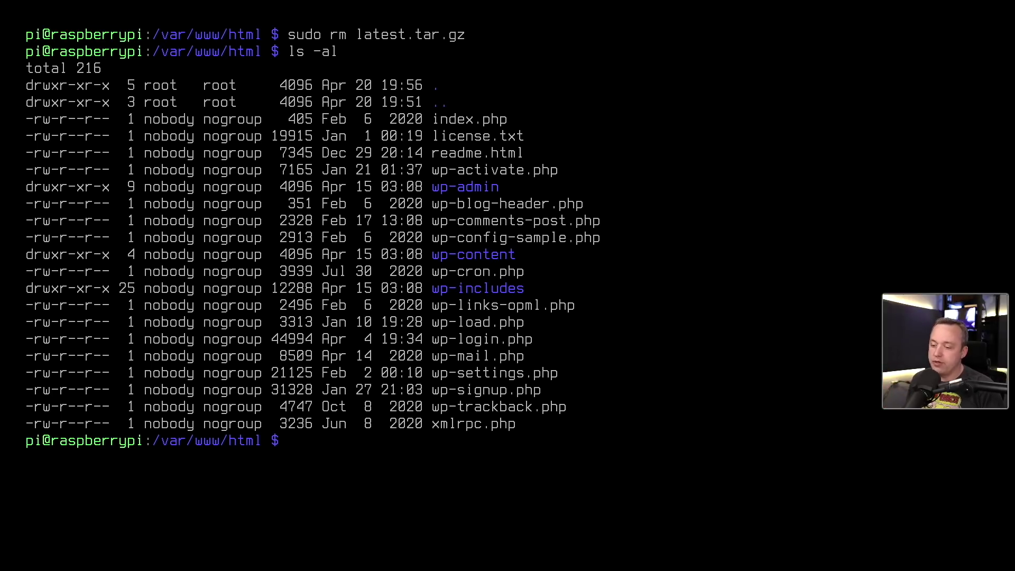
type("sudo chown ")
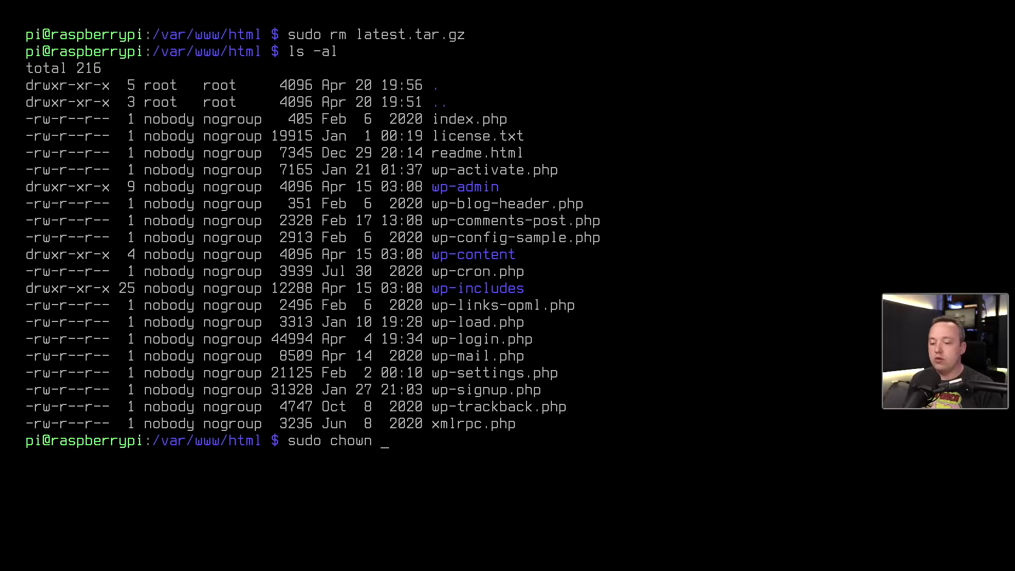
type("-R ")
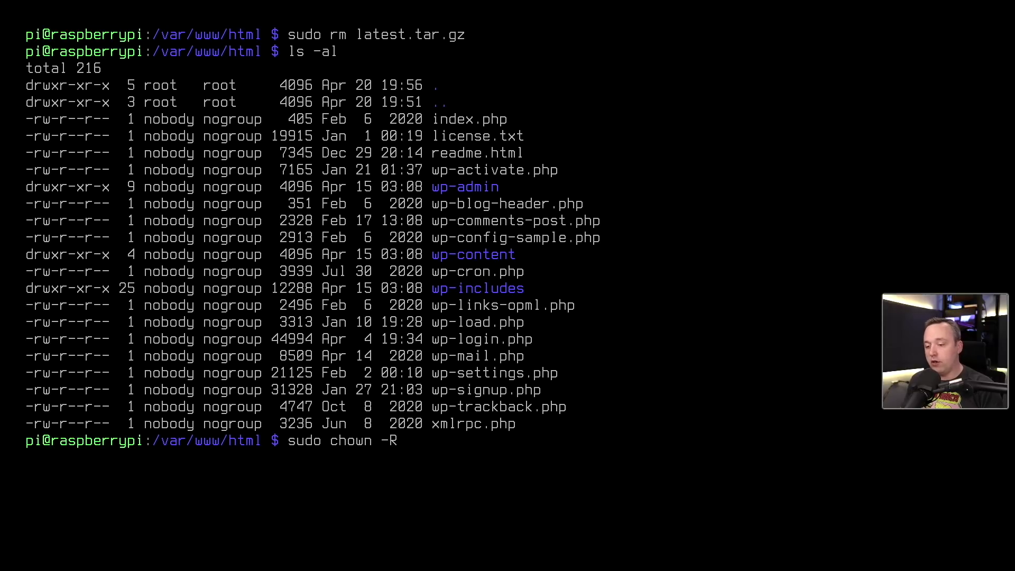
type("www-d")
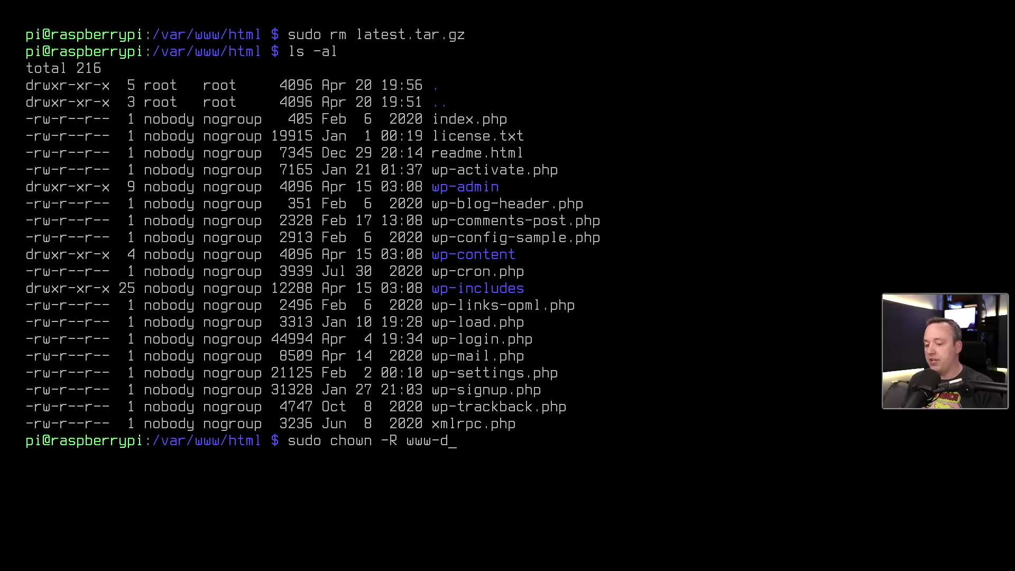
type("ata: .")
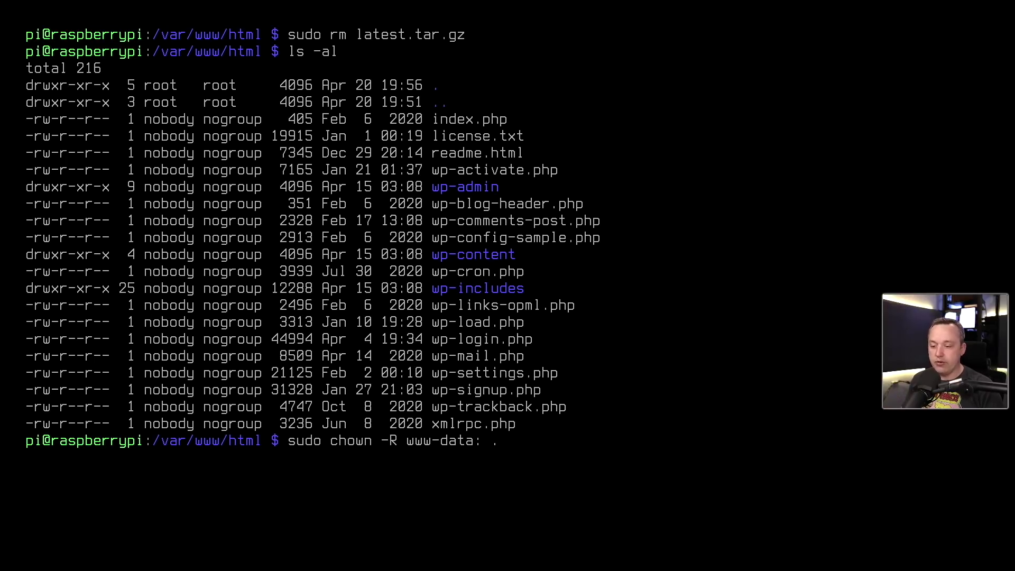
type("ls -al")
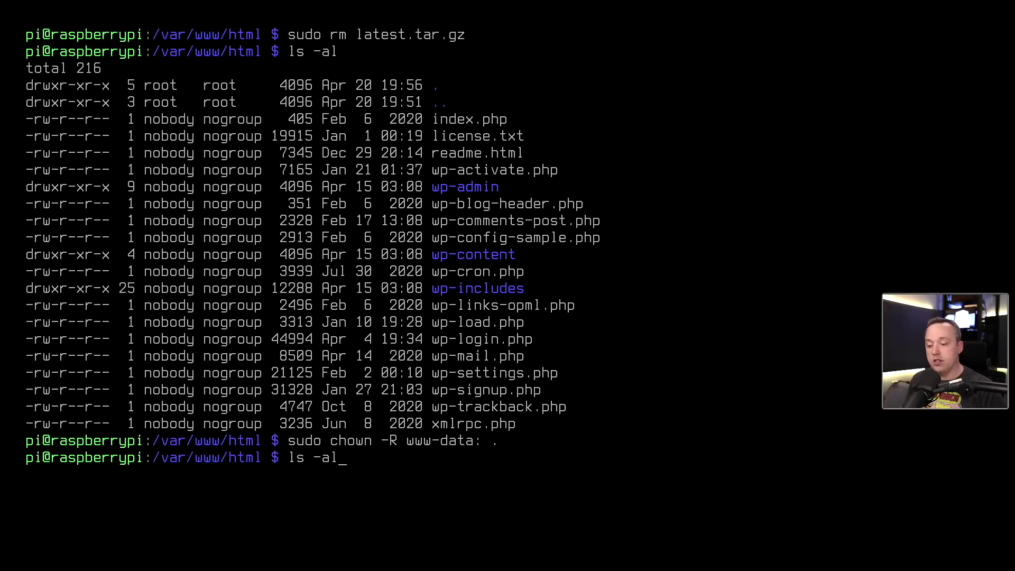
key("Return")
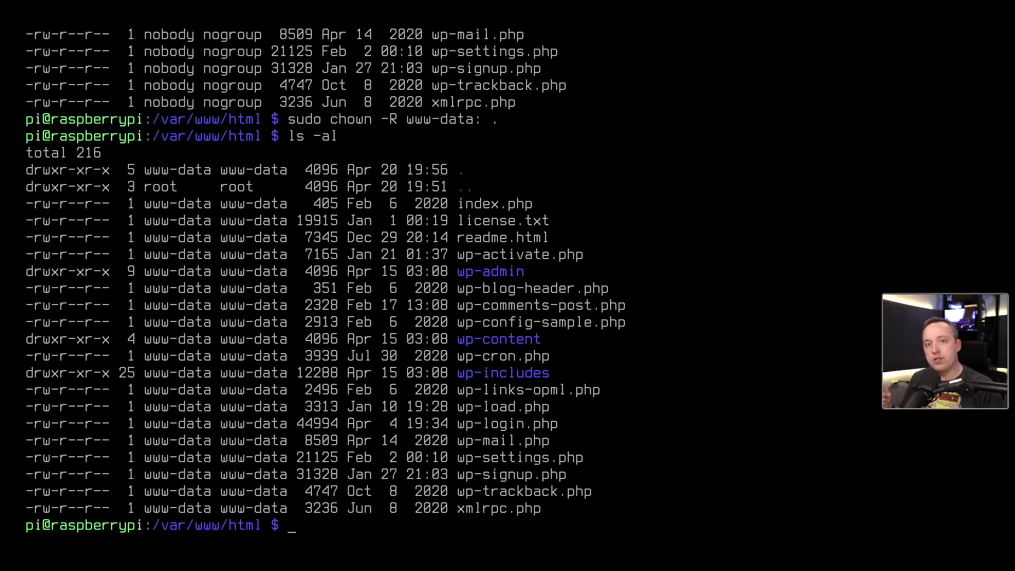
type("sudo")
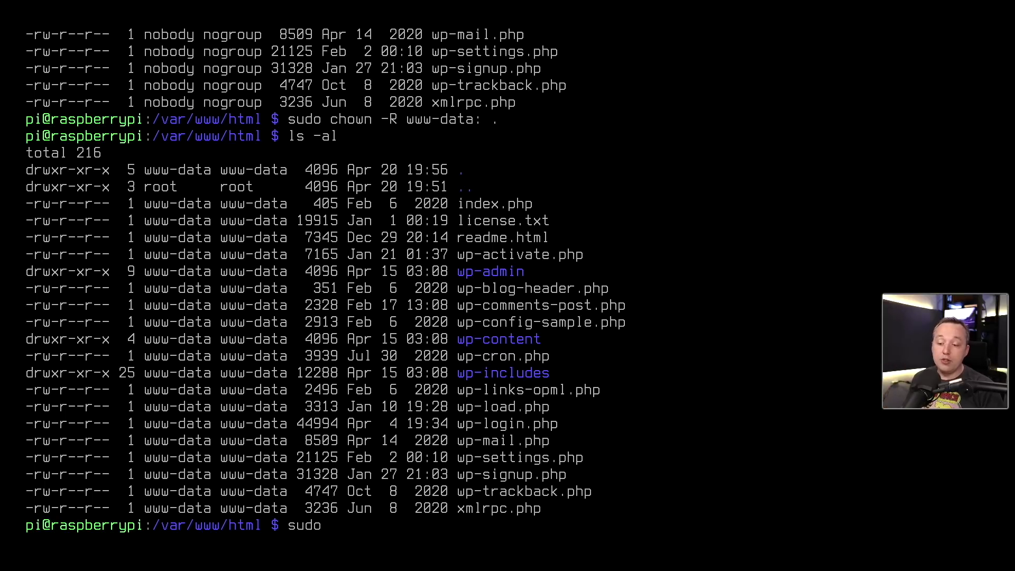
type(" my")
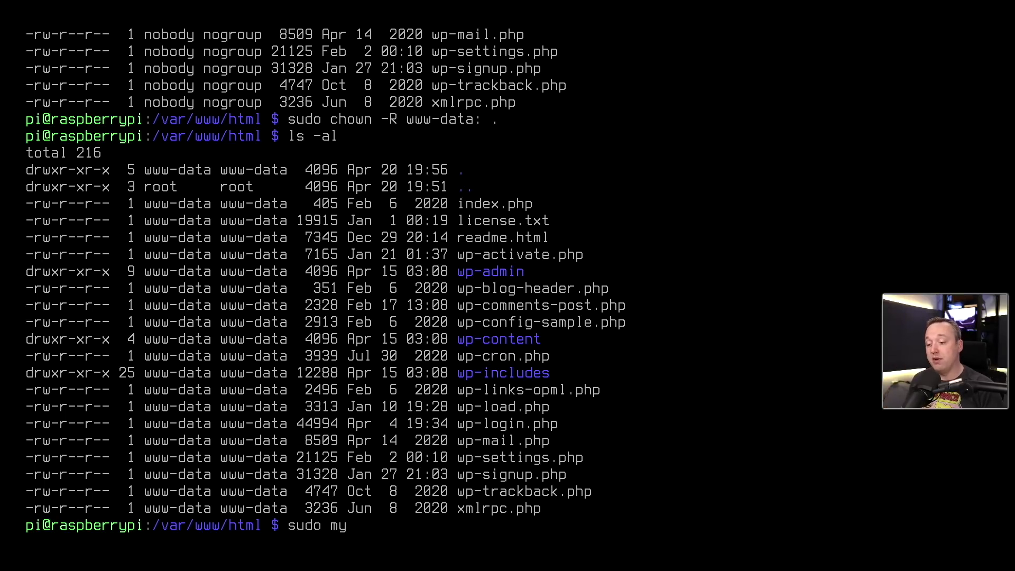
type("sql_secure_i")
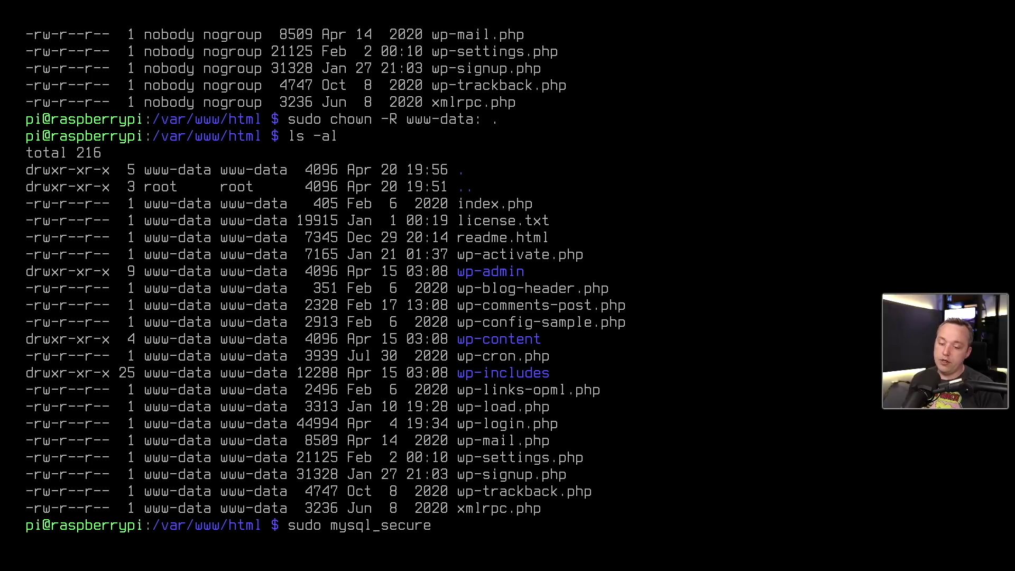
type("nstallation")
Run mysql_secure_installation, set the root password, and answer Y to every hardening prompt
key("Return")
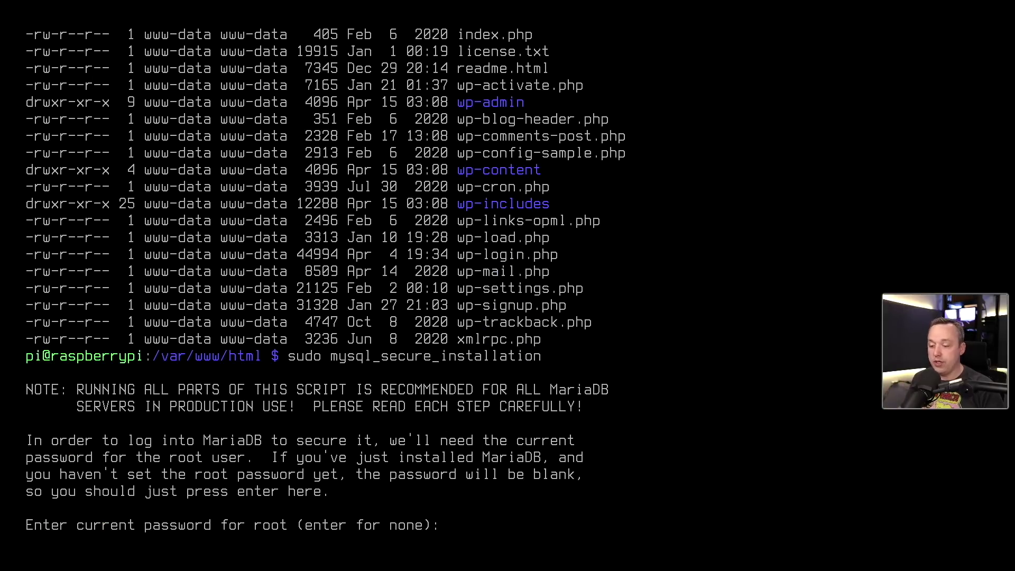
key("Return")
type("Y")
key("Return")
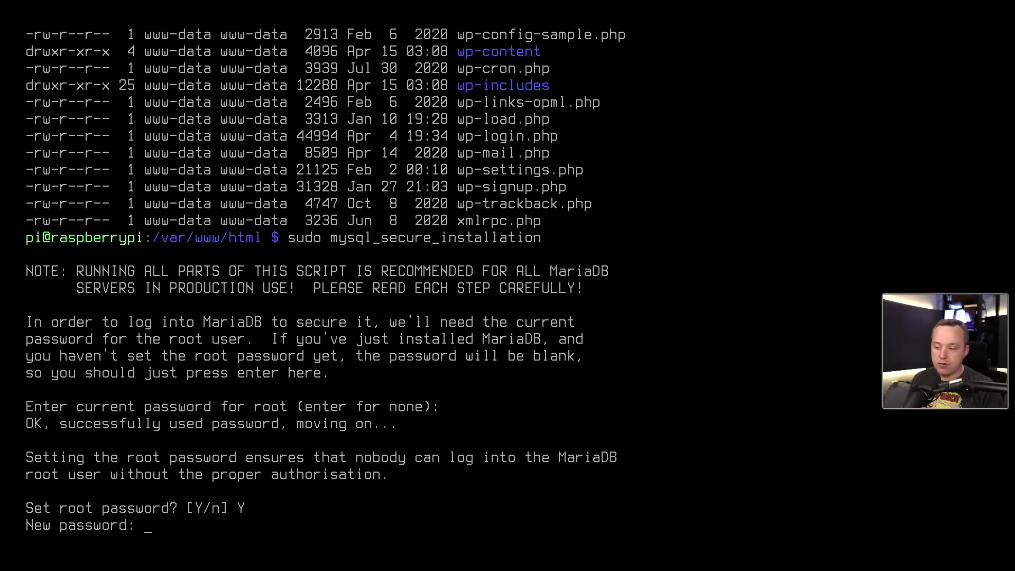
key("Return")
key("Return")
key("Return")
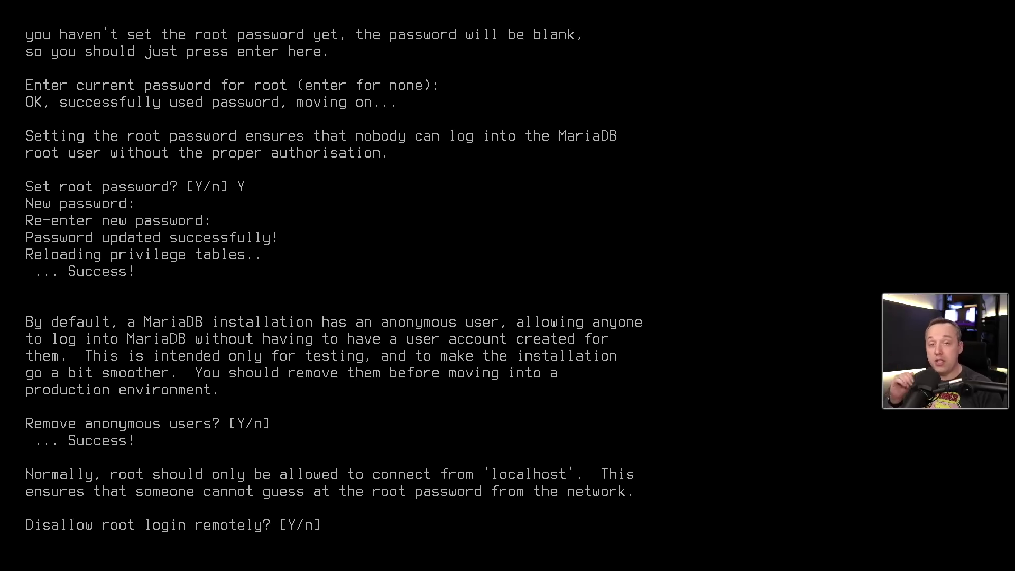
key("Return")
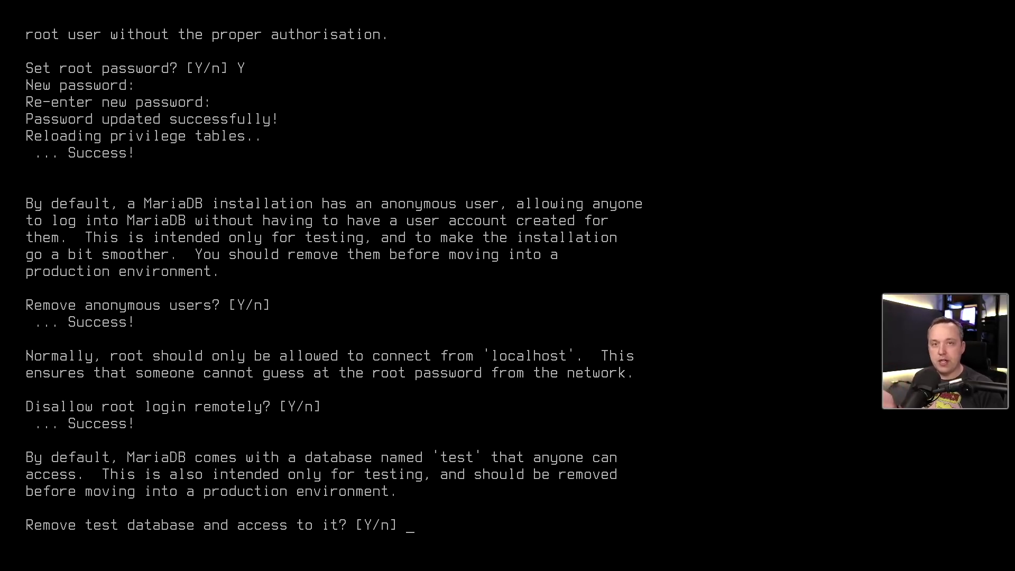
key("Return")
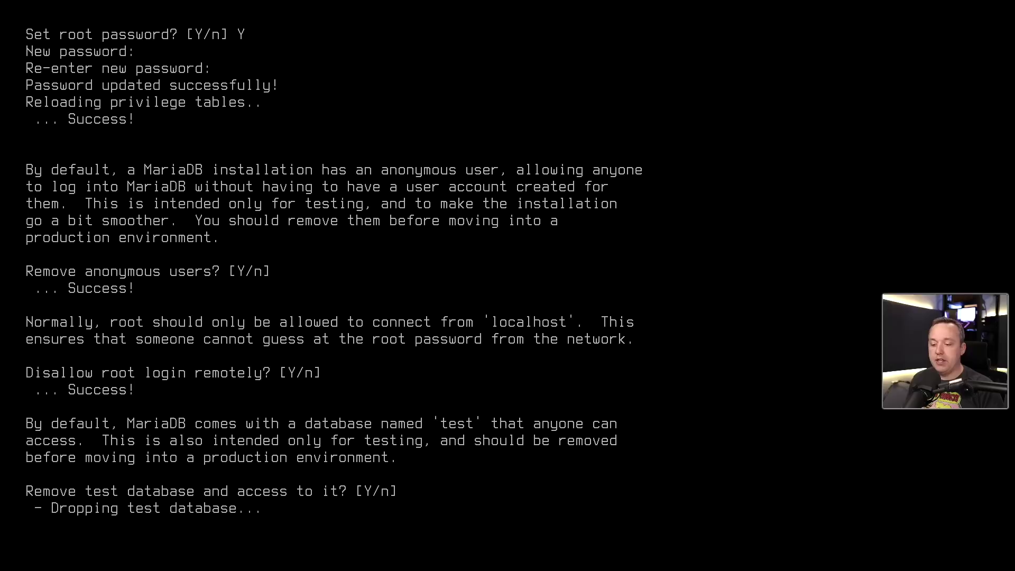
key("Return")
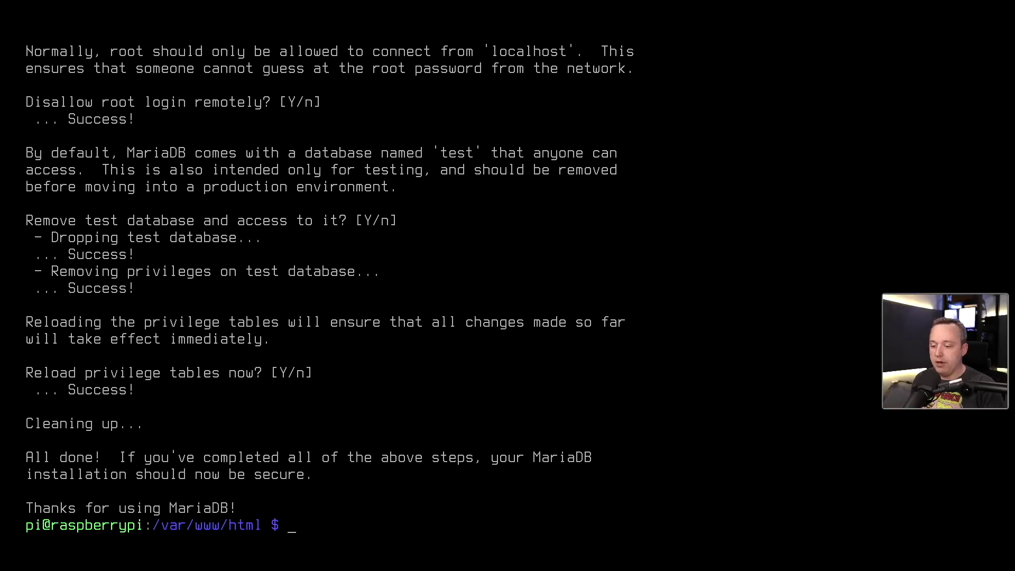
type("udo ")
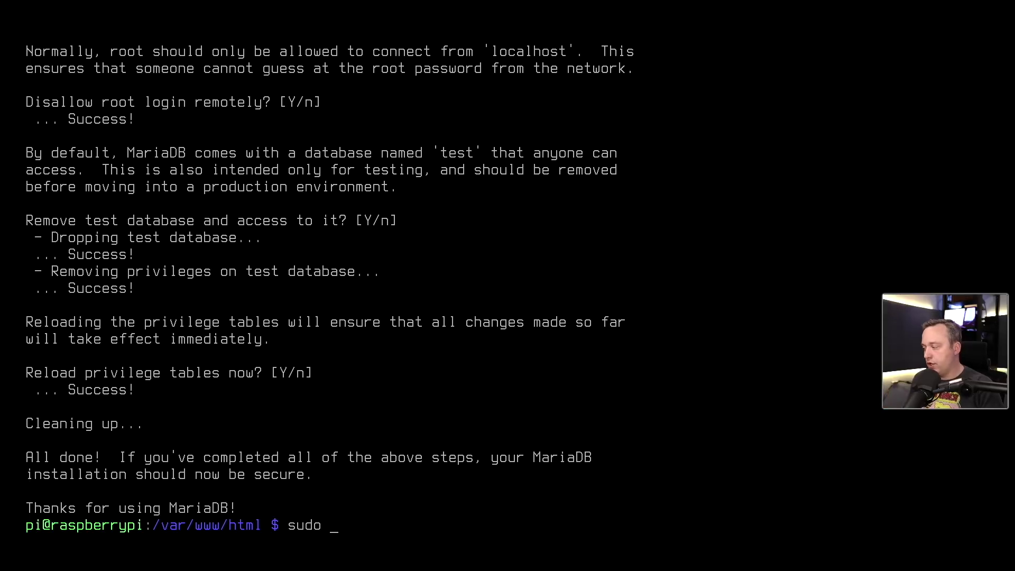
type("mysql -u ro")
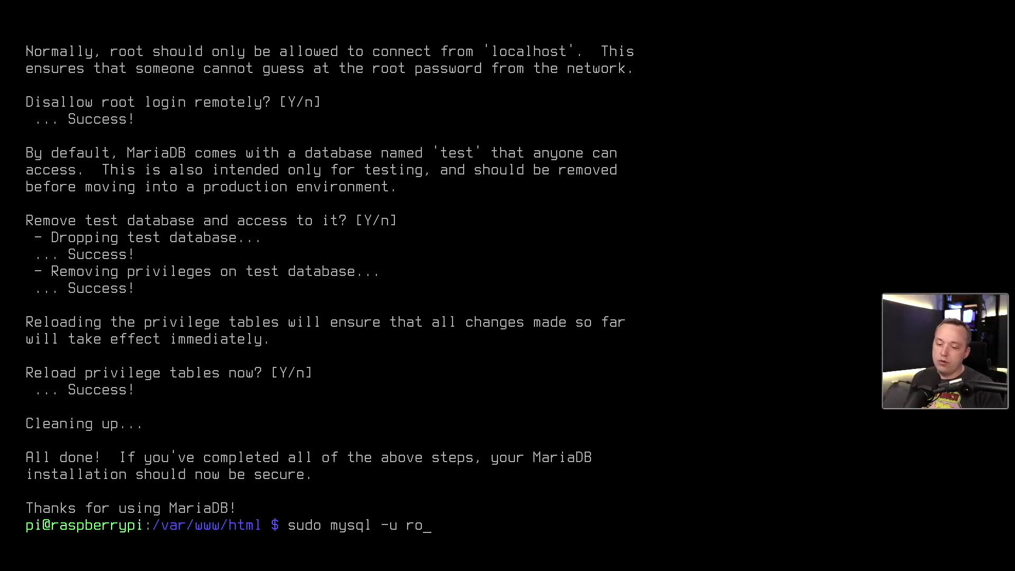
type("ot -p")
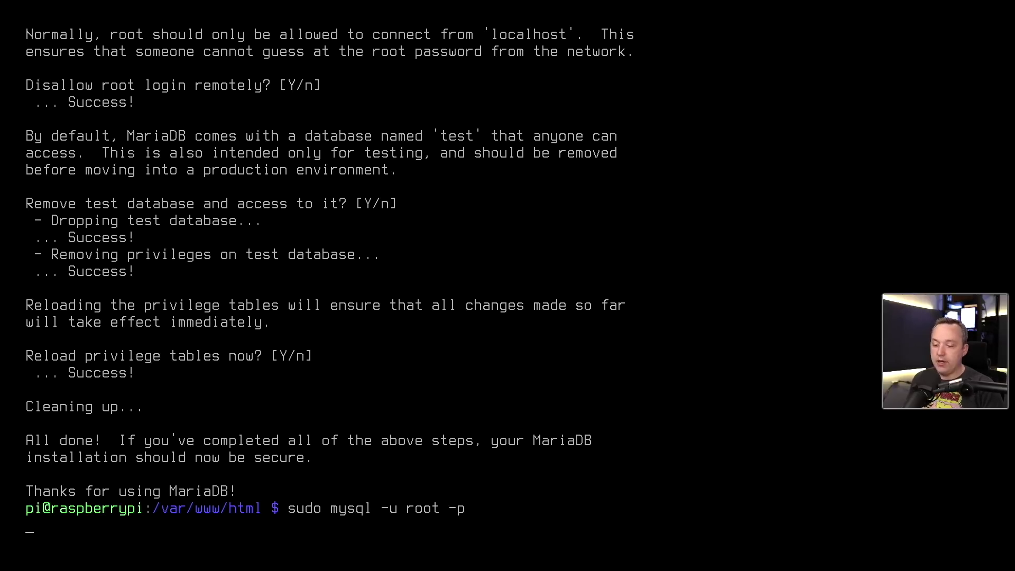
Log into MariaDB as root, create the wordpress database, fix and run the GRANT, then flush privileges
key("Return")
key("Return")
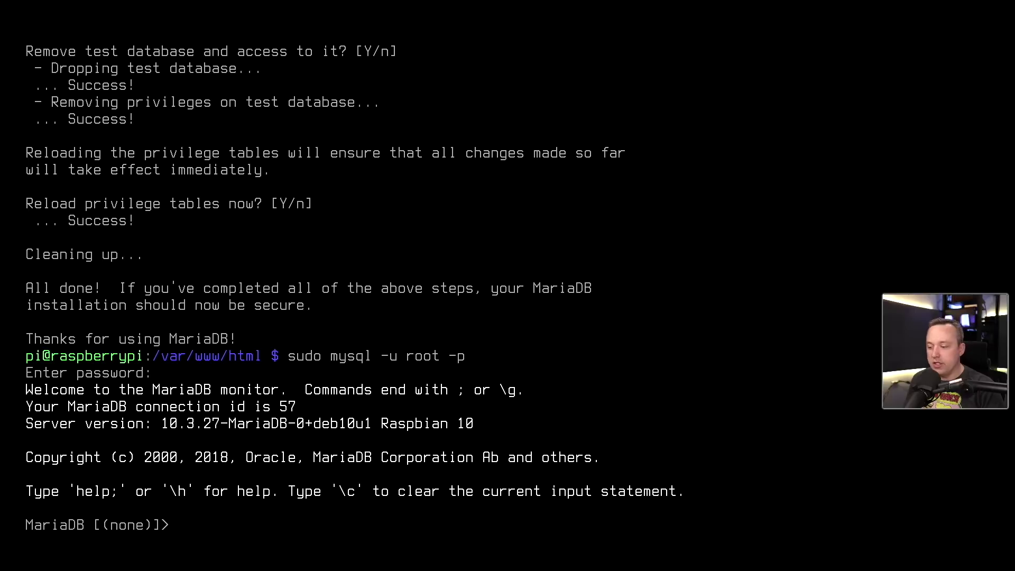
type("create databas")
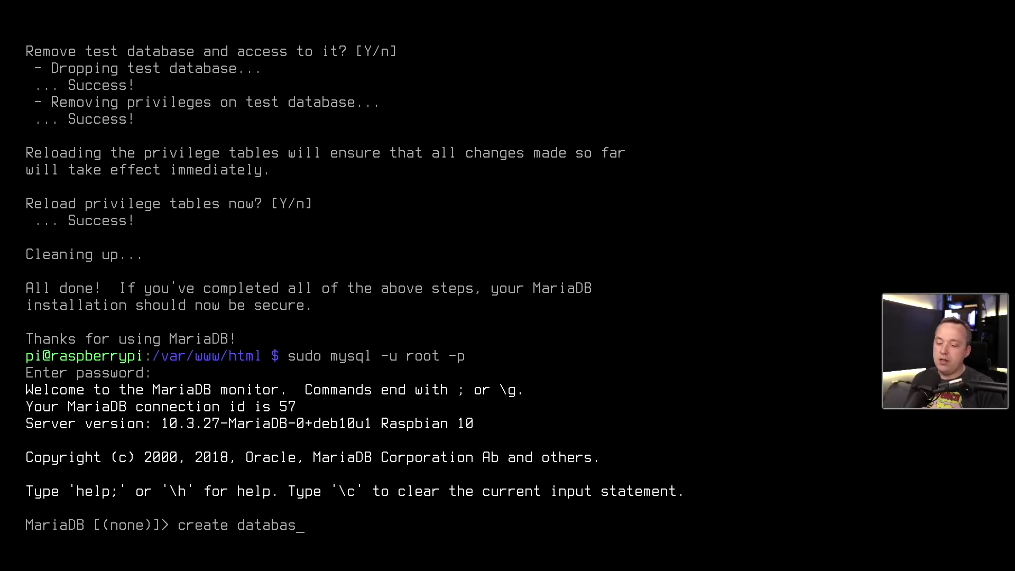
type("e wordpress;")
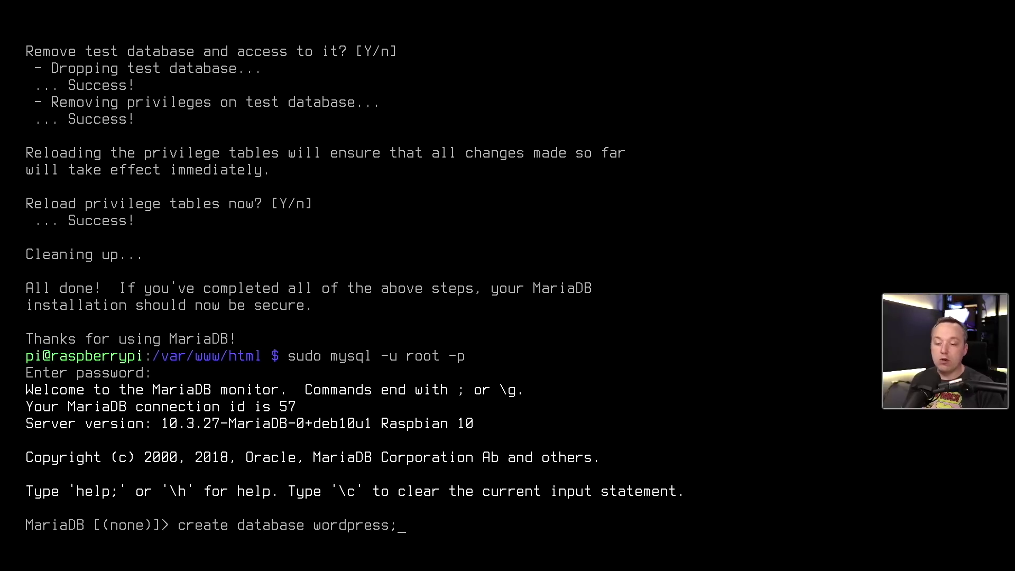
key("Return")
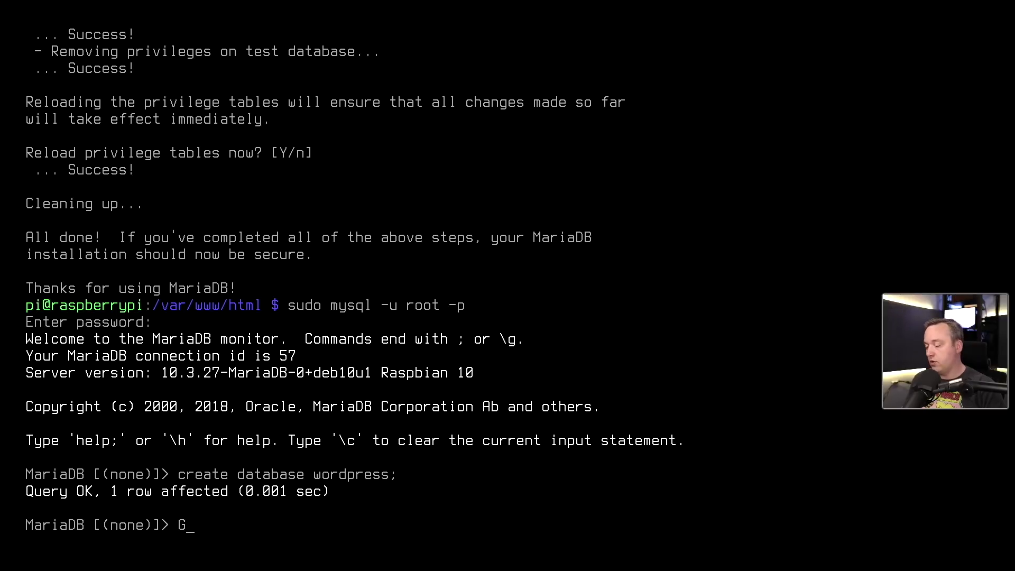
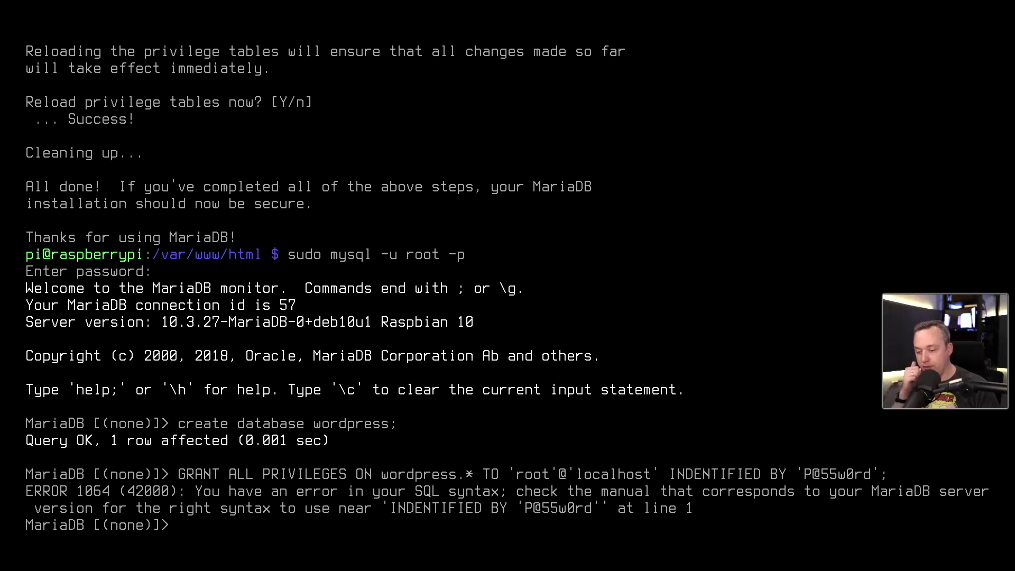
key("Up")
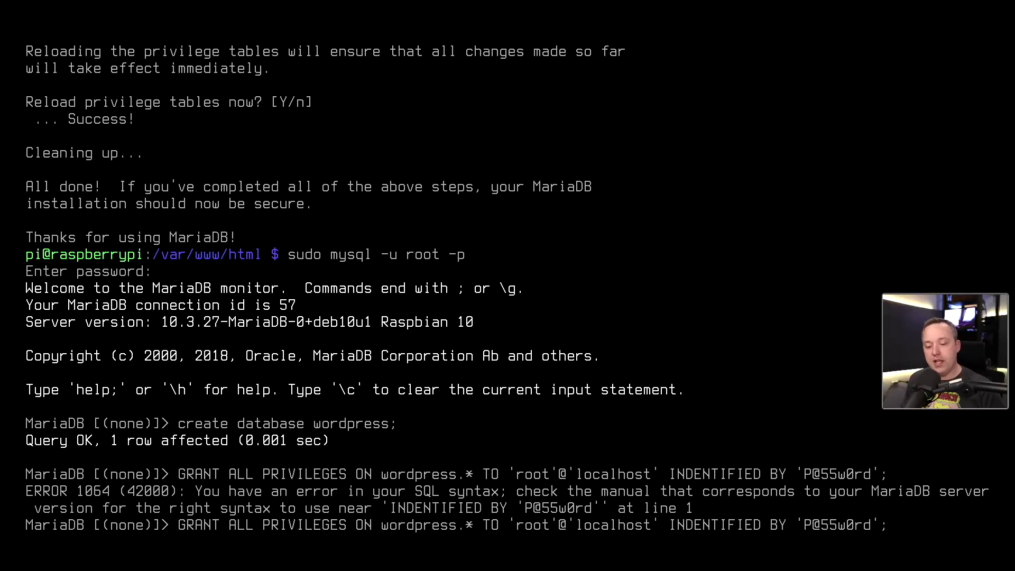
key("BackSpace")
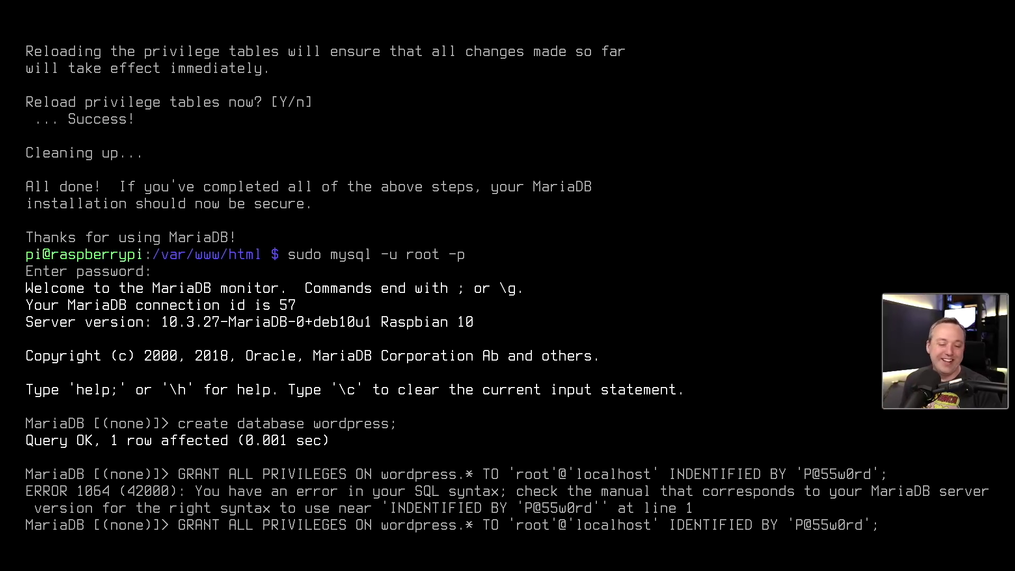
key("Return")
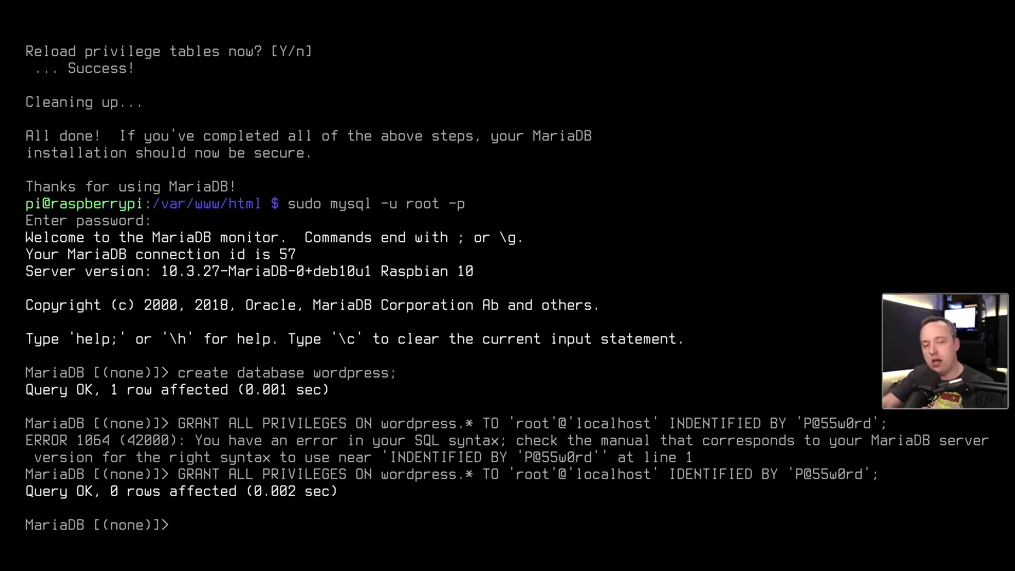
type("FLUSH PR")
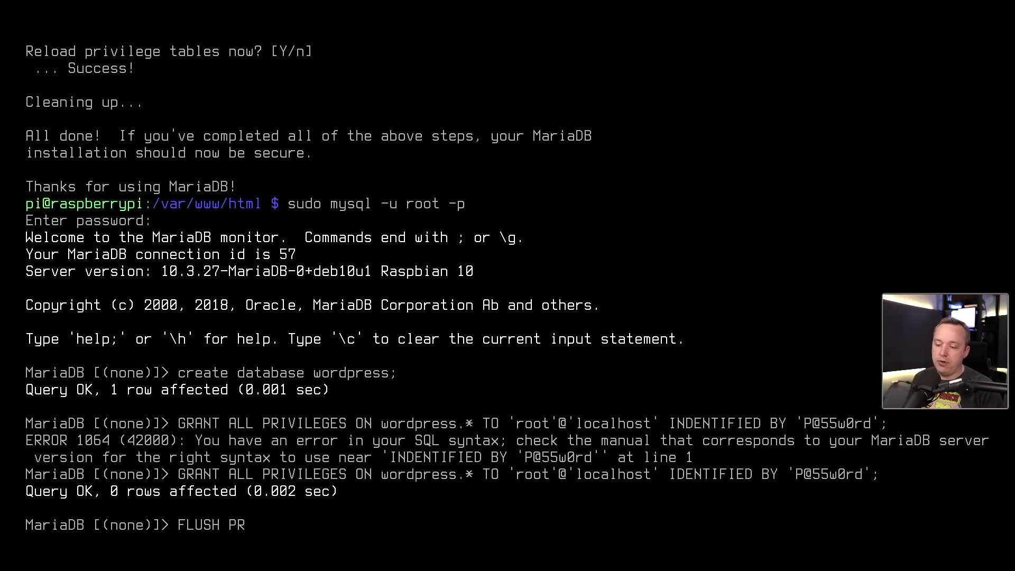
type("IVILEGES;")
key("Return")
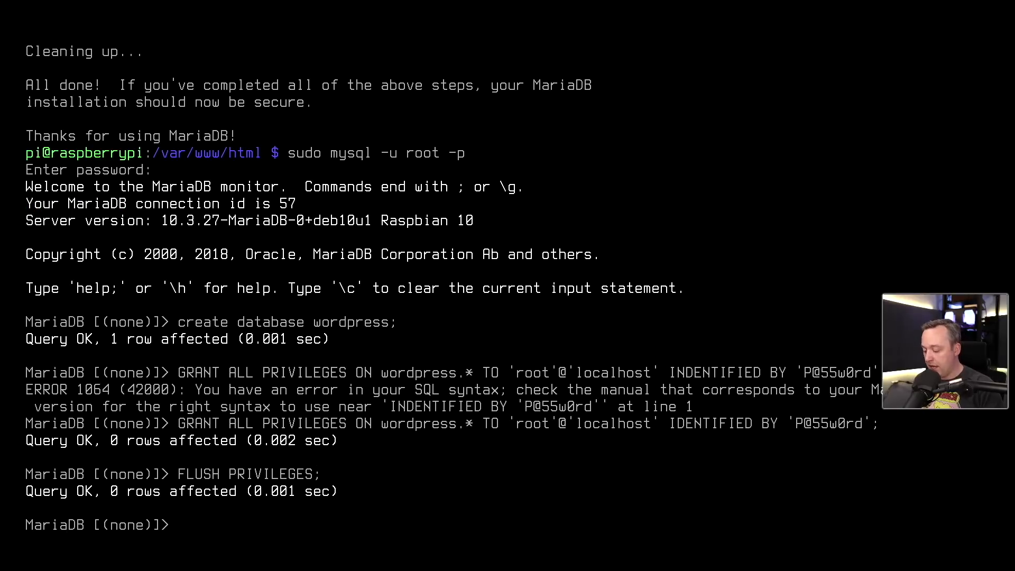
Exit the MariaDB monitor with Ctrl+D and reboot the Pi with sudo reboot
key("ctrl+d")
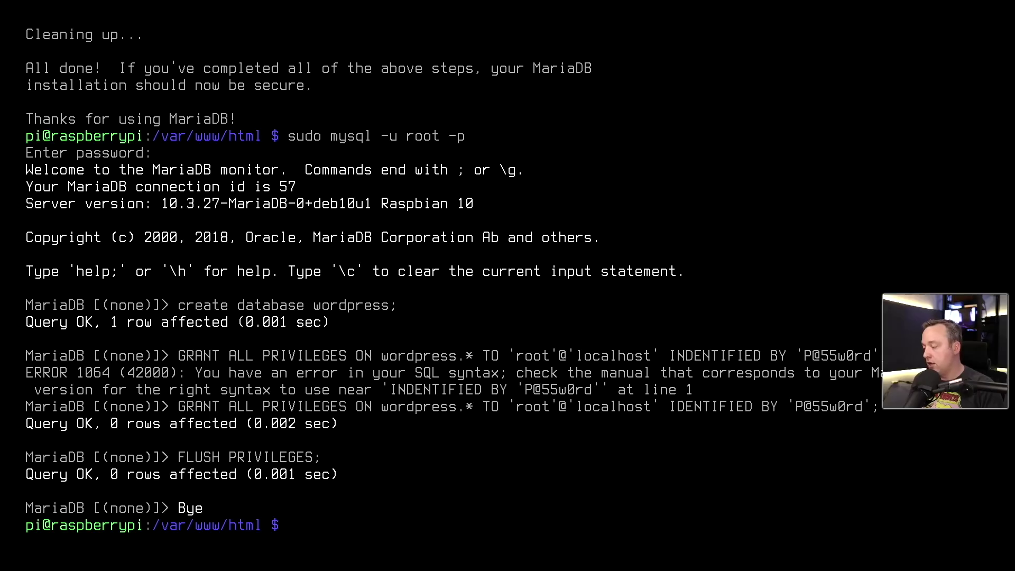
type("sudo reboot")
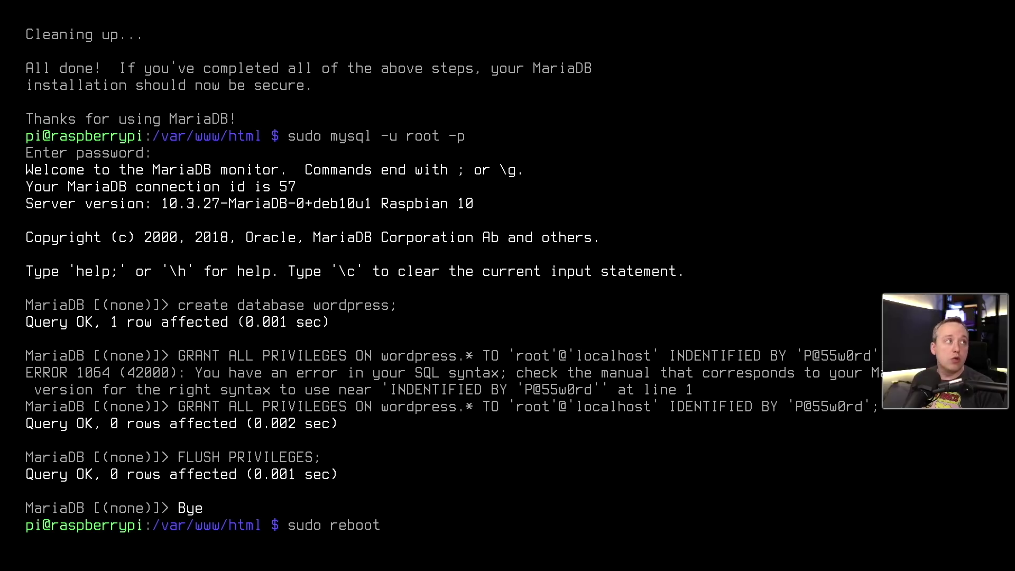
key("Return")
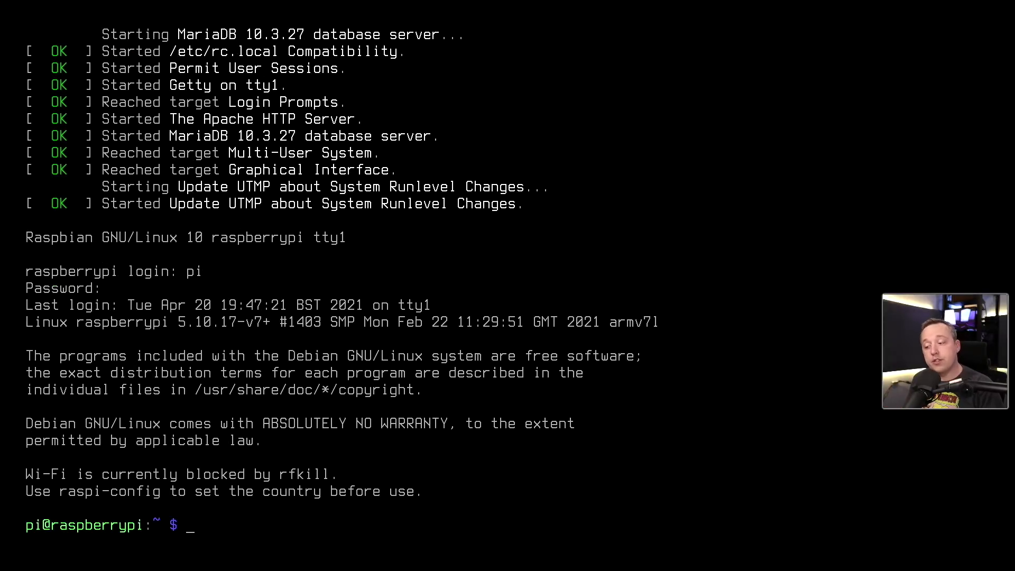
type("ip a")
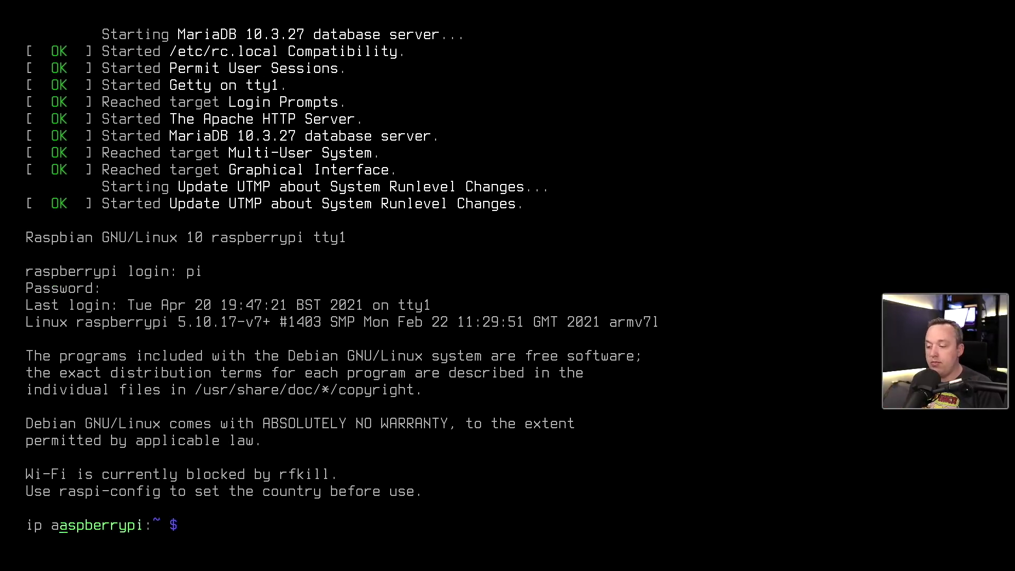
Run ip a to read the Pi's eth0 address, 192.168.69.126
key("Return")
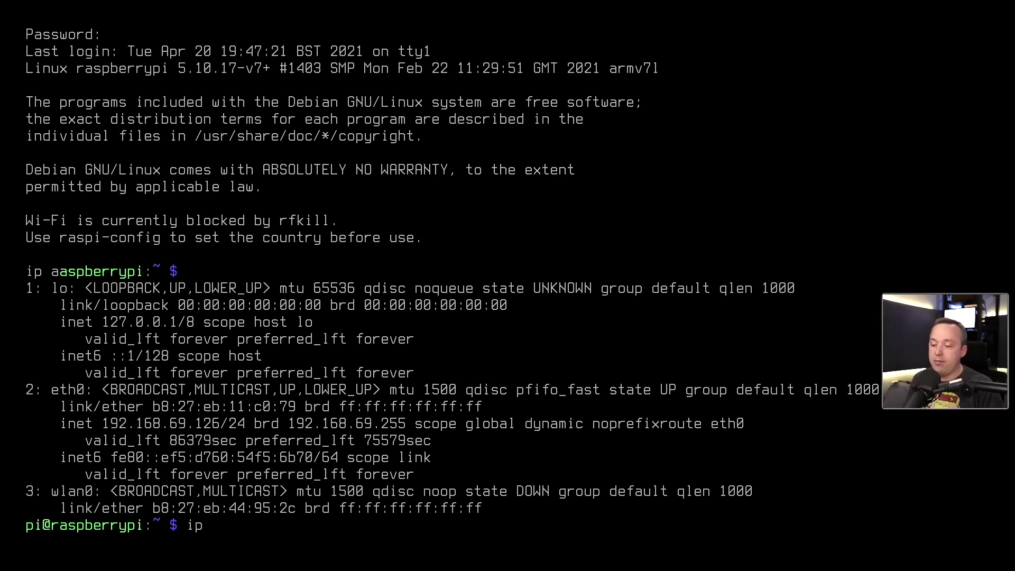
key("Return")
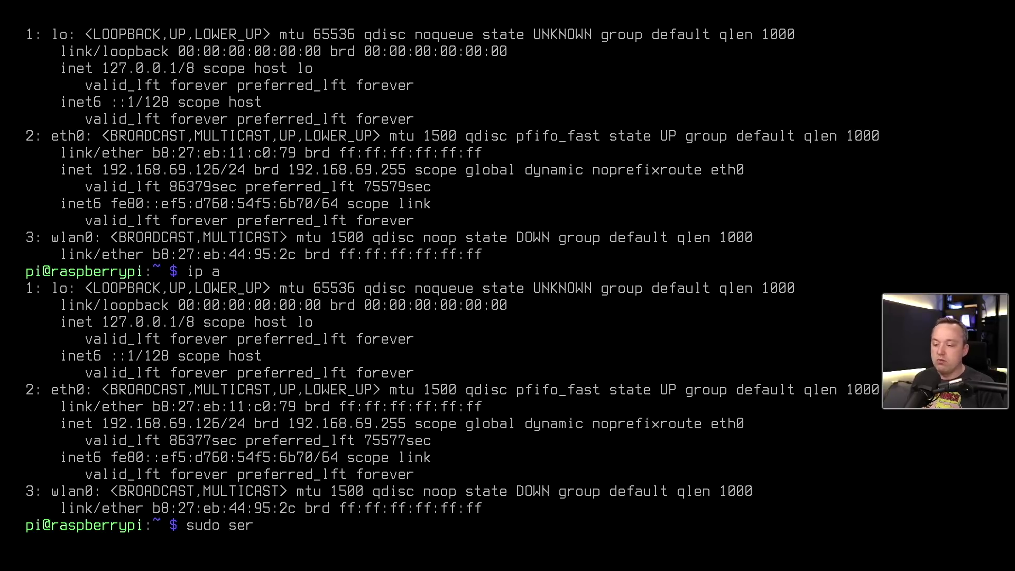
Check the SSH service status, which shows disabled, then enable SSH with systemctl
key("BackSpace")
key("BackSpace")
type("ystemc")
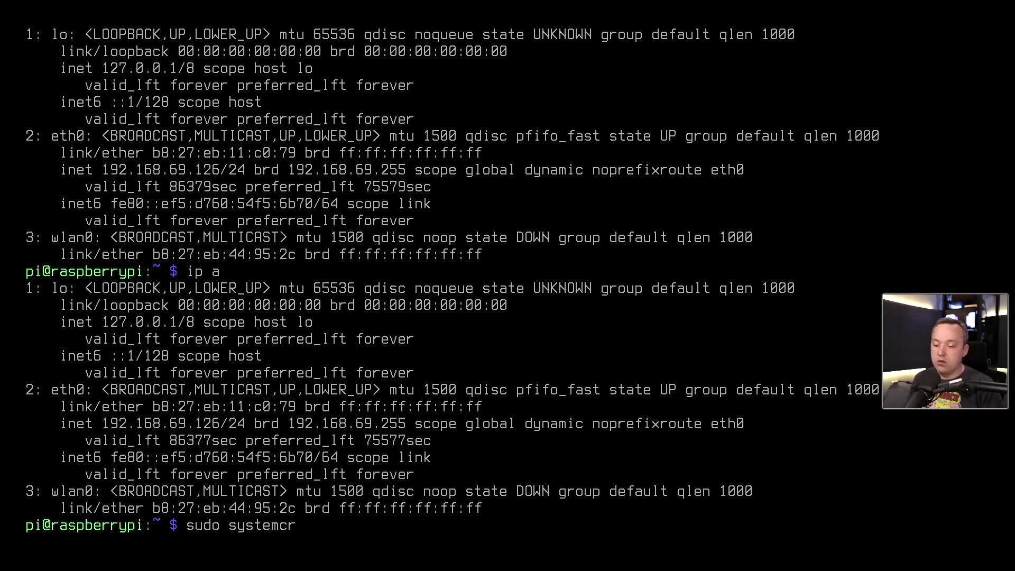
key("BackSpace")
type("tl status ssh")
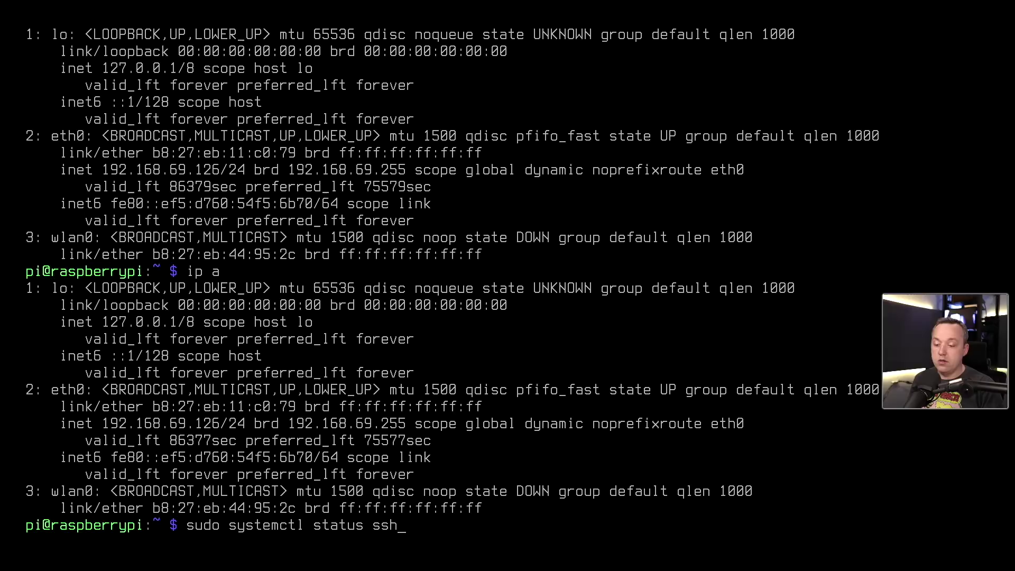
key("Tab")
key("Tab")
key("Return")
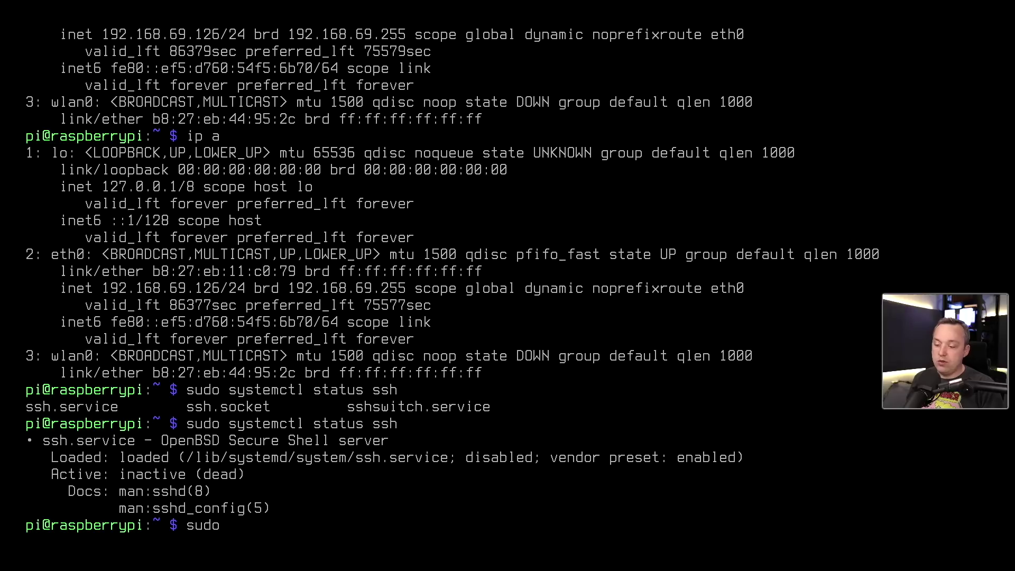
type("temctl enable ")
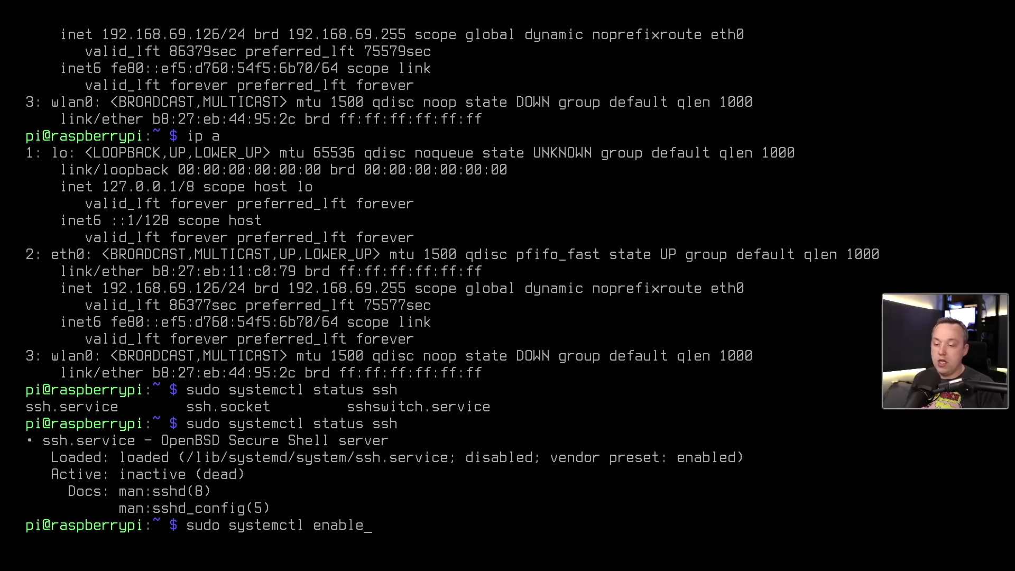
type("ssh")
key("Return")
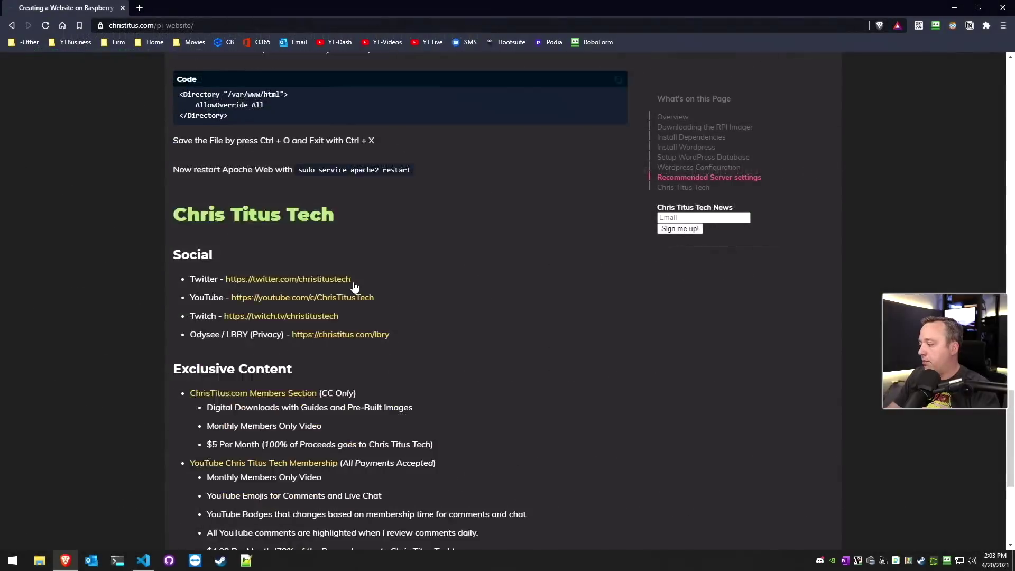
scroll(342, 270, "up", 5)
scroll(341, 269, "up", 4)
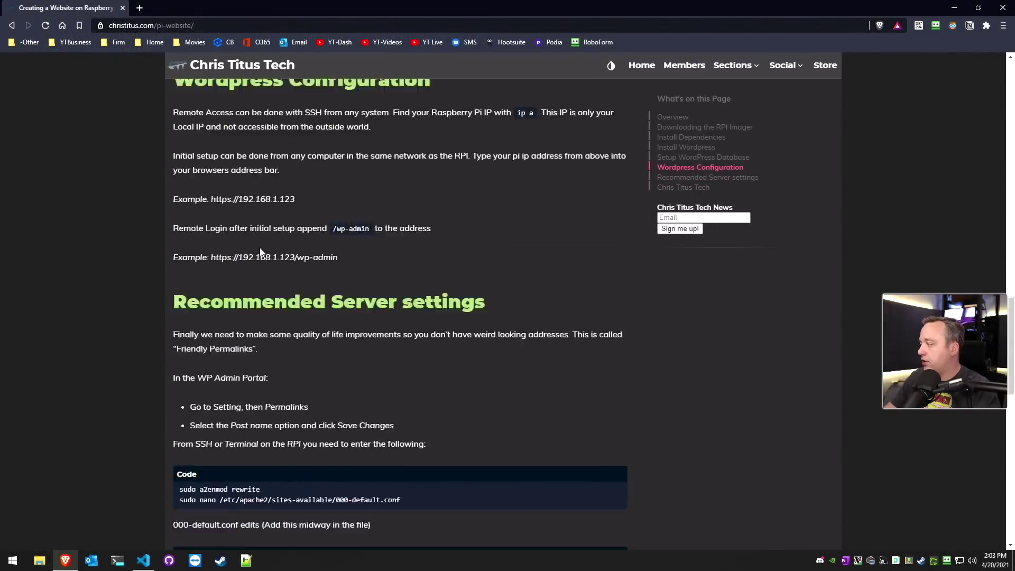
scroll(249, 179, "up", 3)
scroll(248, 180, "up", 2)
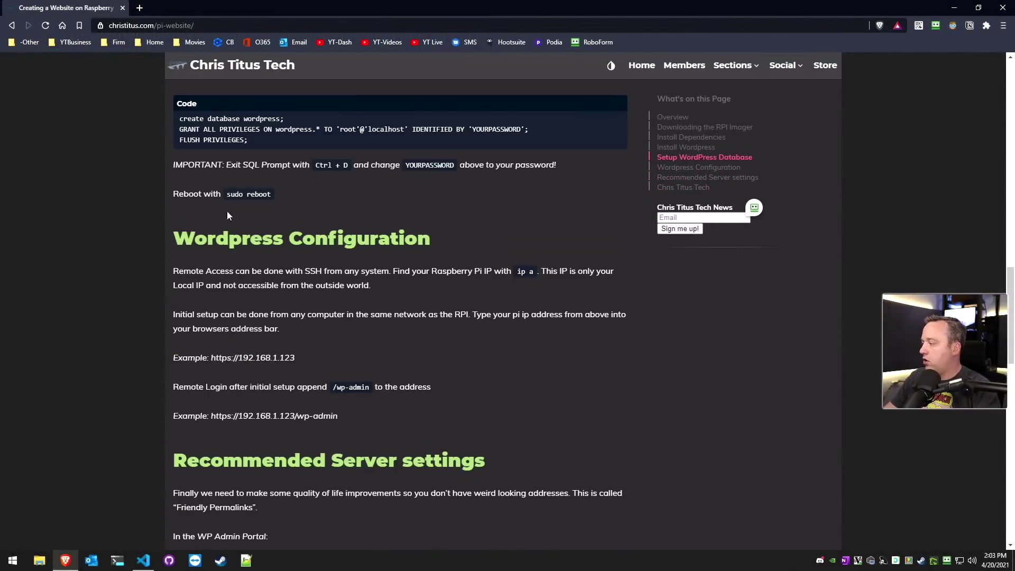
scroll(272, 261, "down", 1)
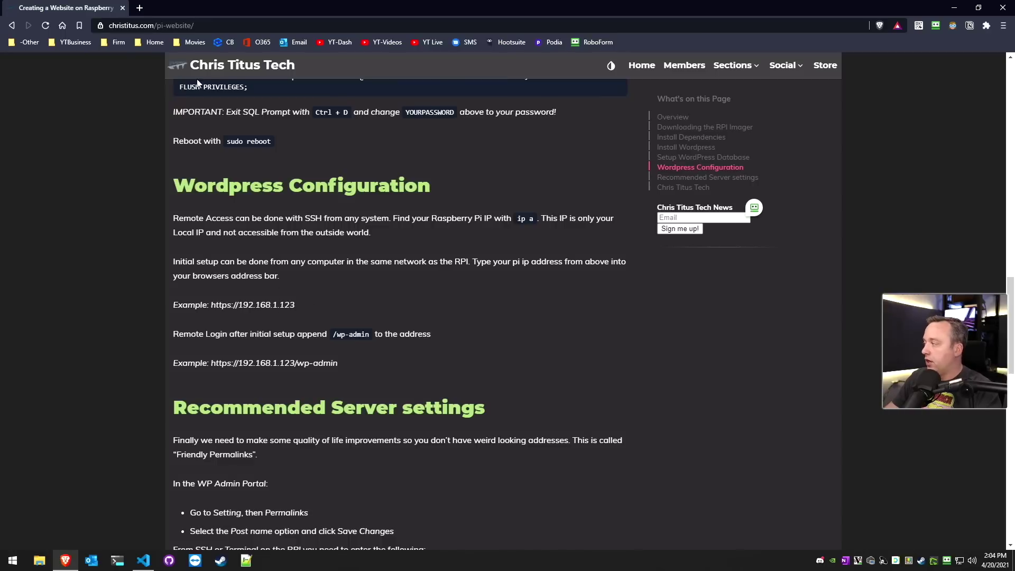
Open a new Brave tab beside the christitus.com guide
left_click(139, 7)
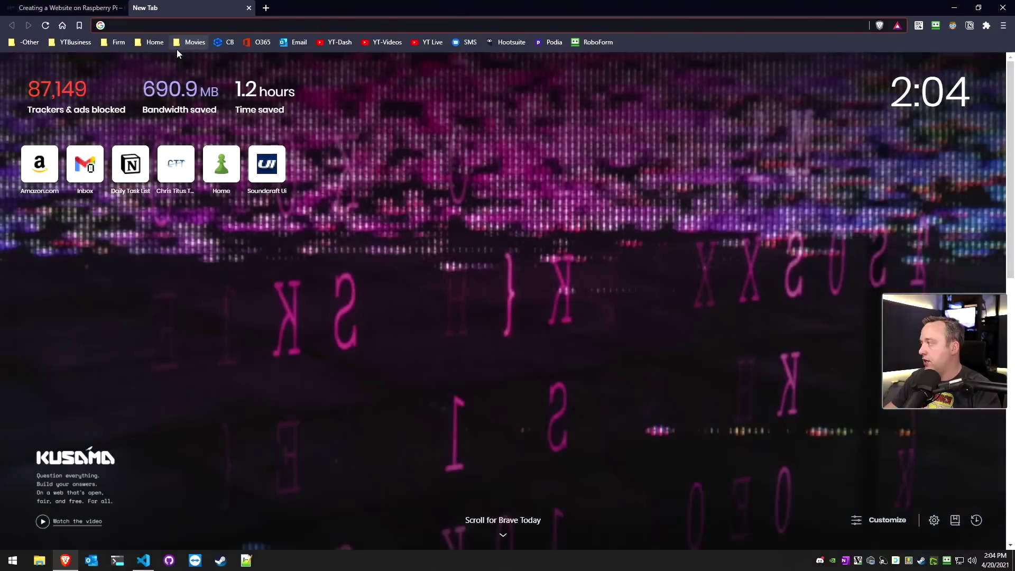
type("192.168.69.")
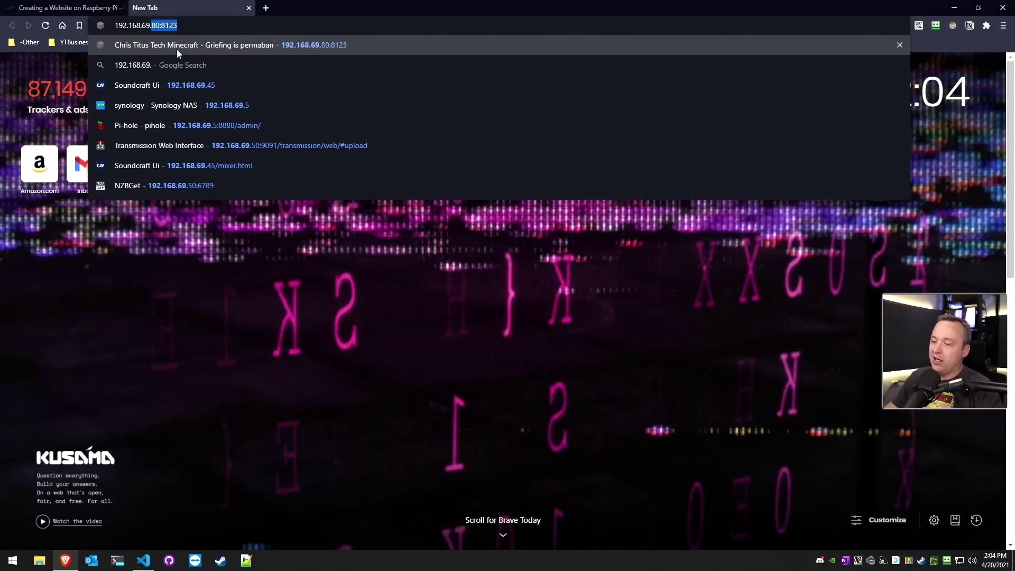
type("126")
Load 192.168.69.126 in the new tab to reach the WordPress language selection page
key("Return")
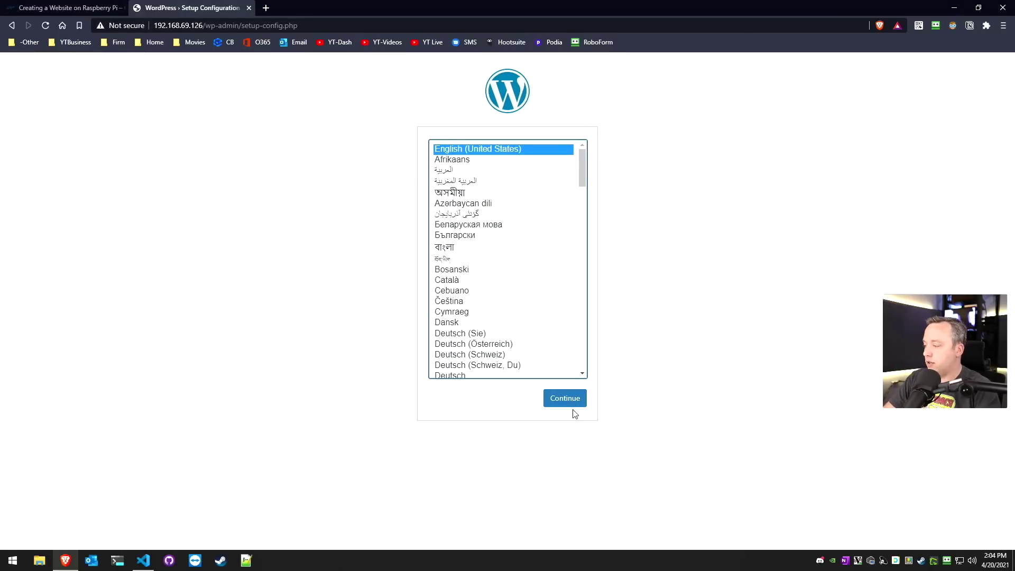
Choose English, start the database setup, and enter database name wordpress and username root
left_click(565, 398)
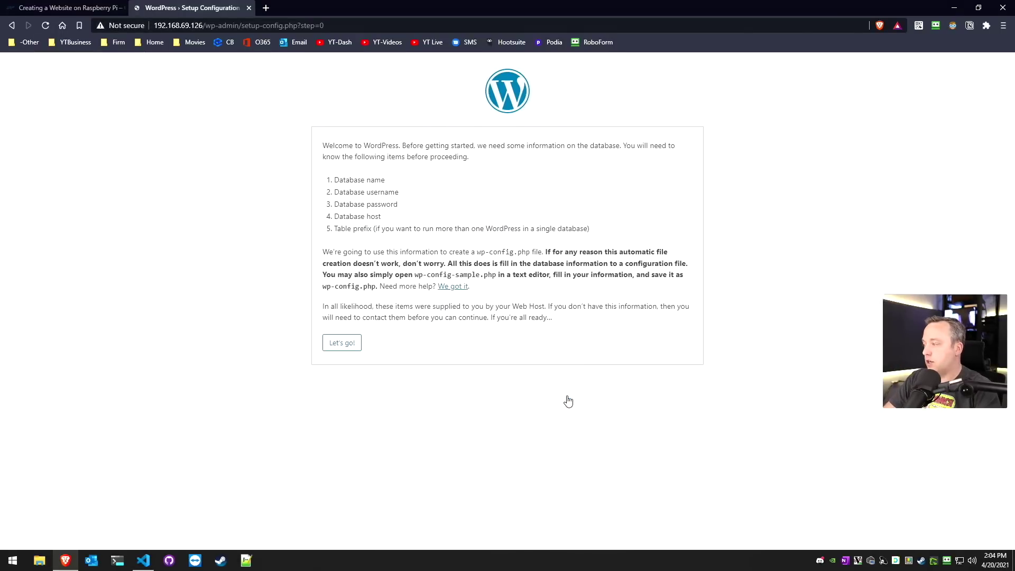
left_click(342, 342)
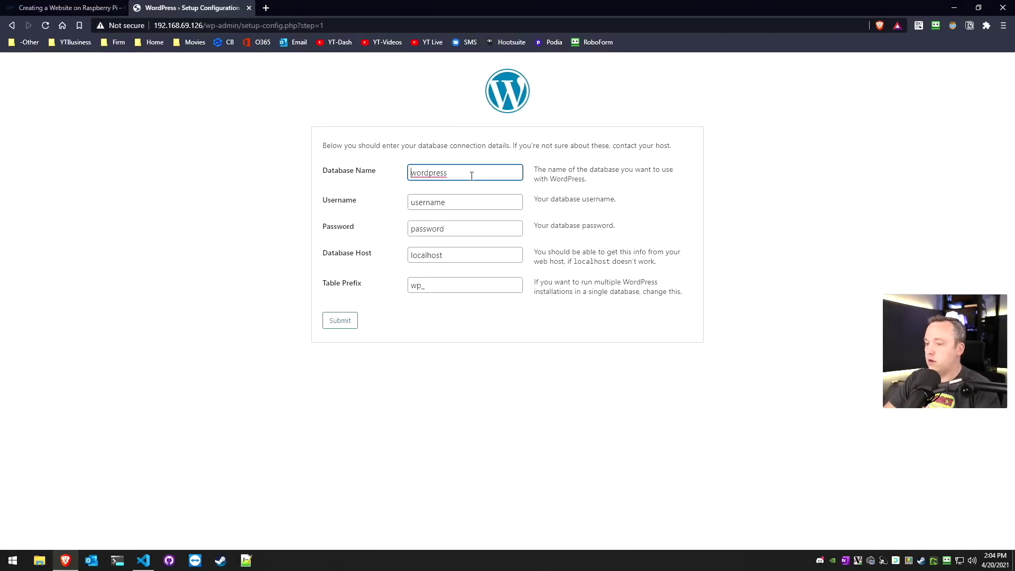
left_click(458, 203)
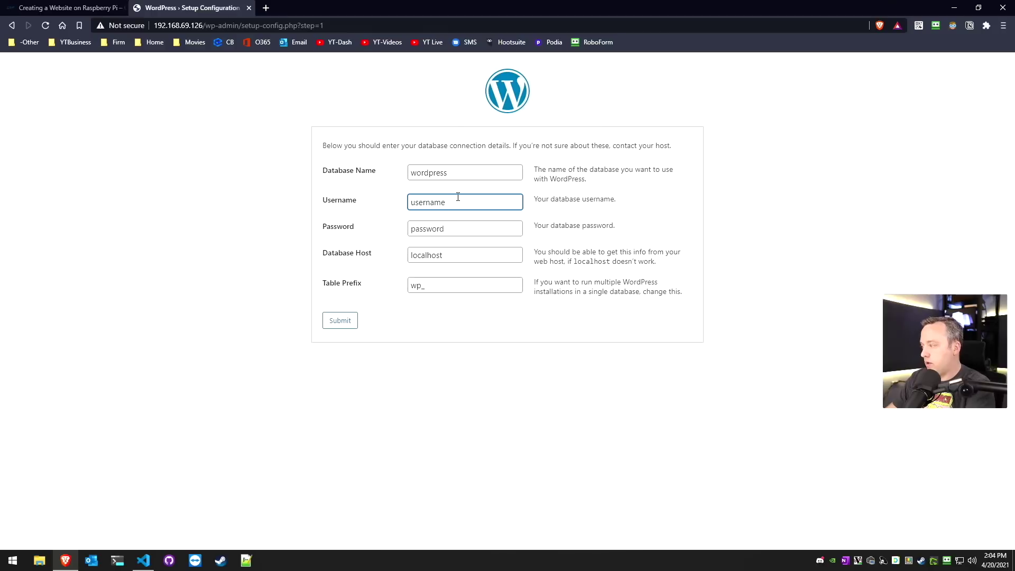
key("ctrl+a")
type("root")
key("Tab")
Enter the MySQL password, host localhost and prefix wp_, submit, and run the installation
key("BackSpace")
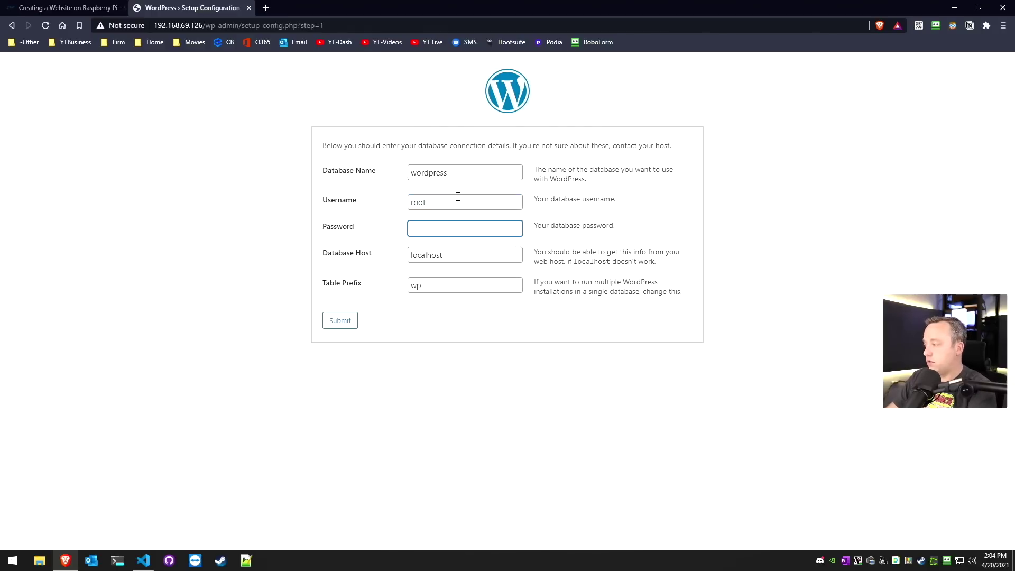
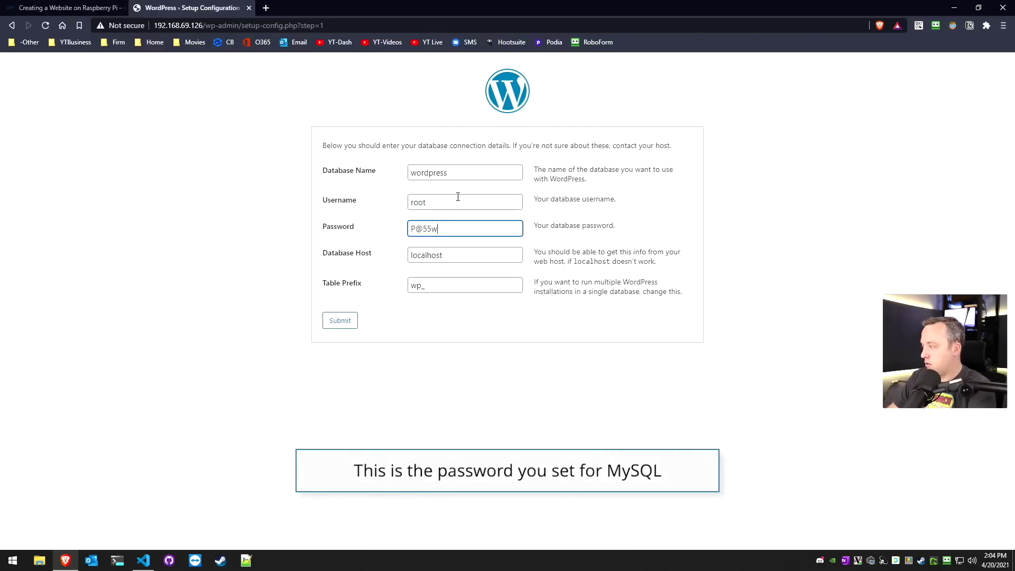
key("Tab")
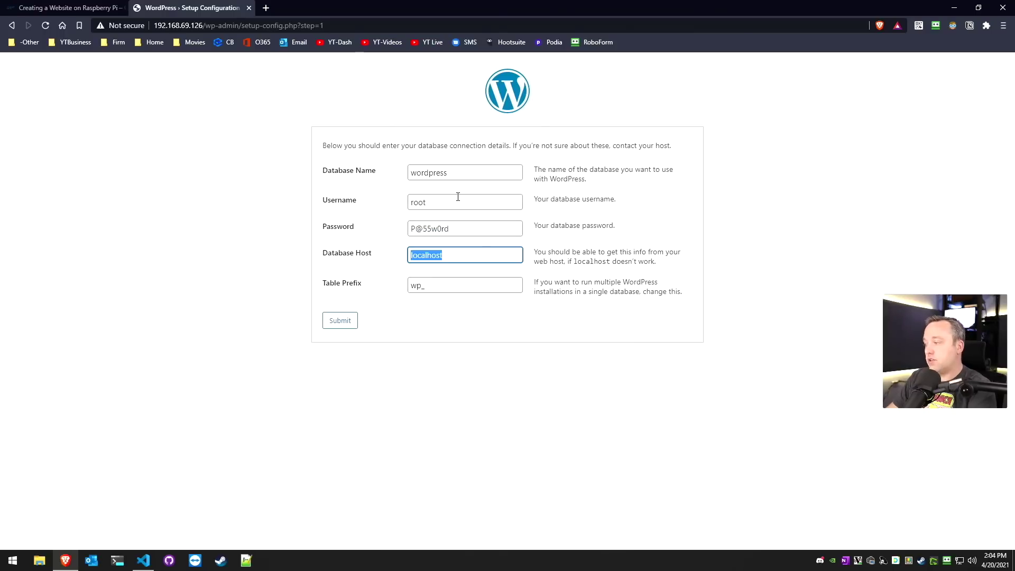
key("Tab")
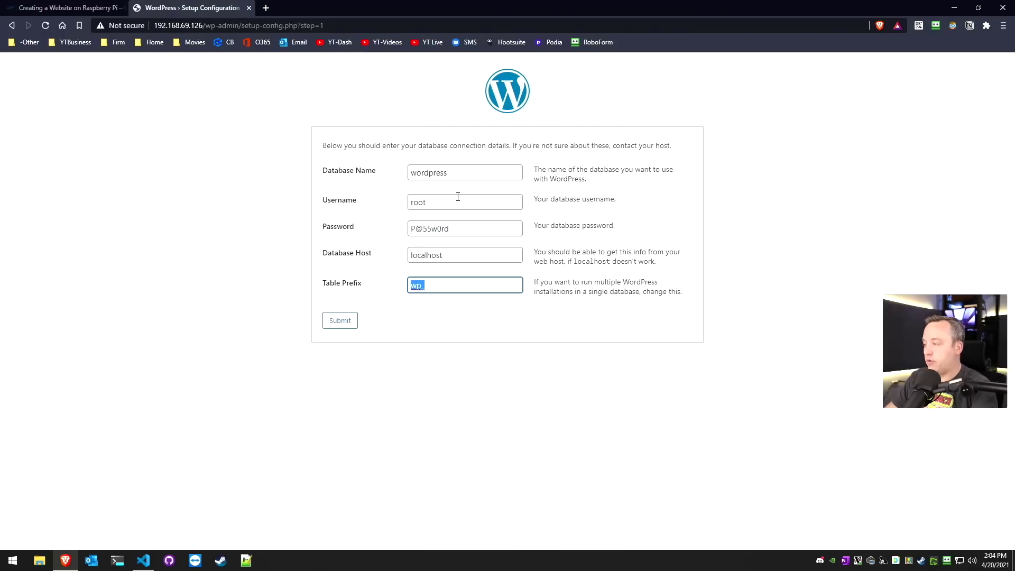
left_click(342, 320)
left_click(357, 182)
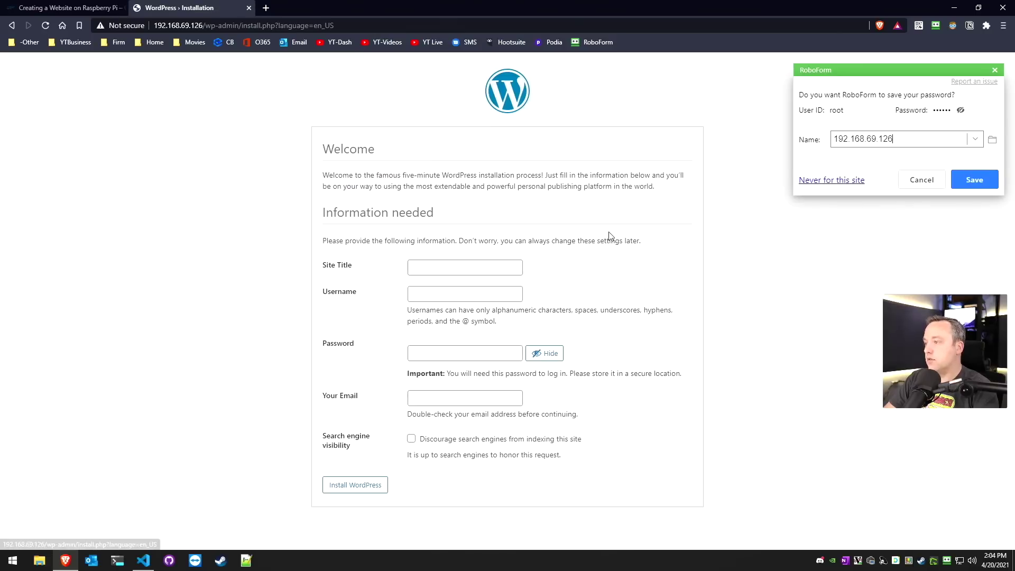
Install the site 'Test Website' with admin user test, then go to the login page
left_click(922, 179)
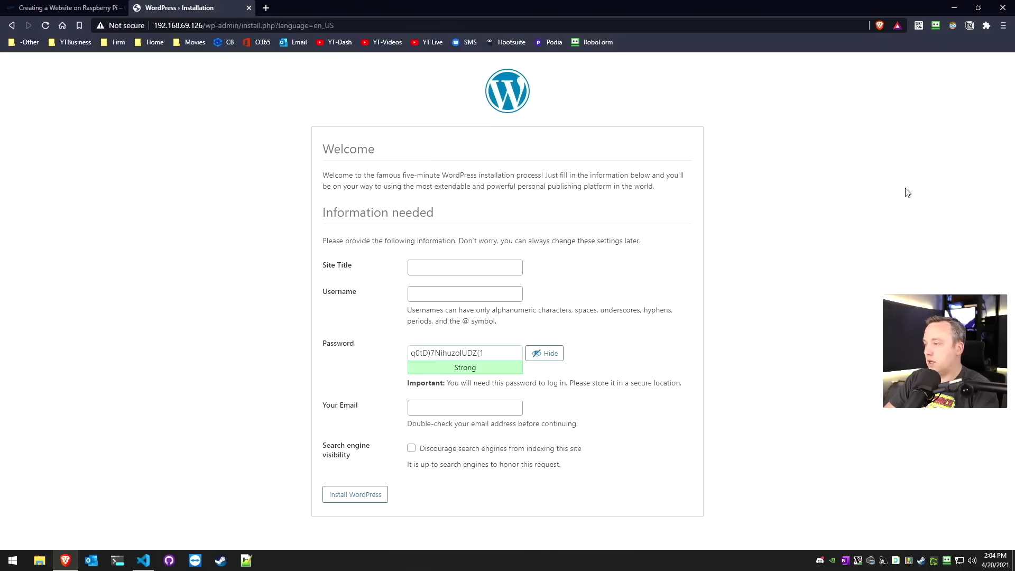
left_click(465, 268)
type("Test Website")
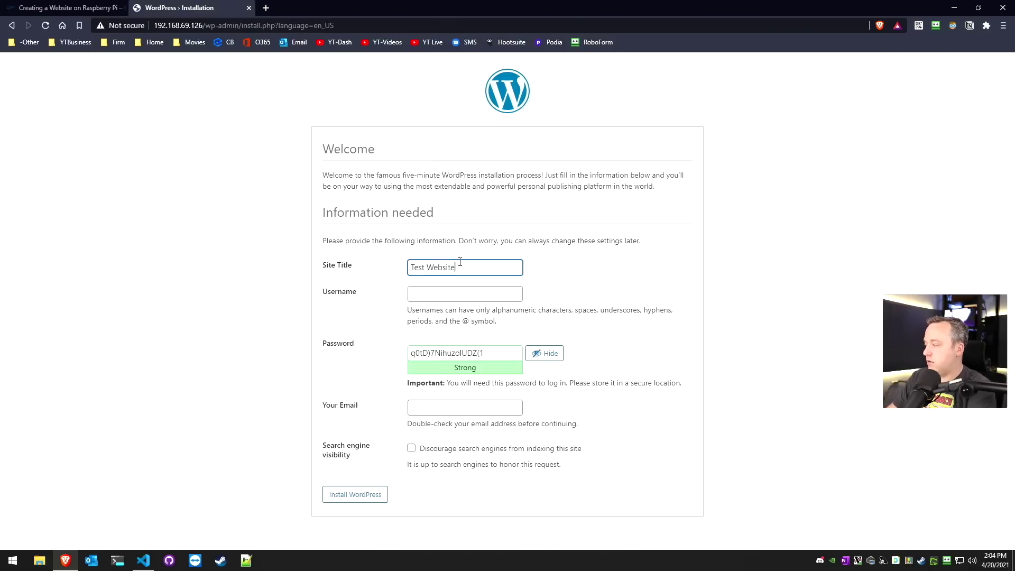
key("Tab")
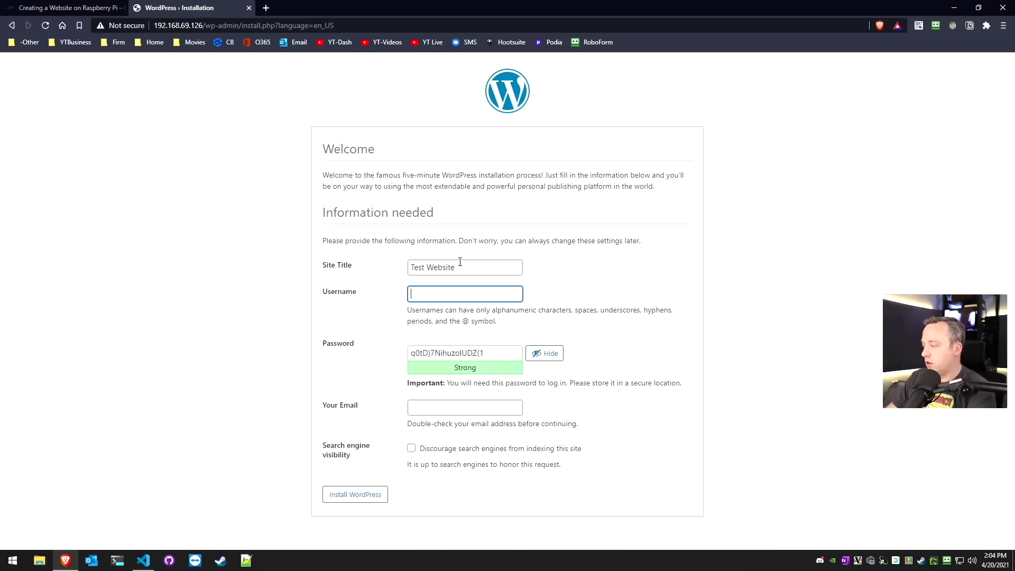
key("Return")
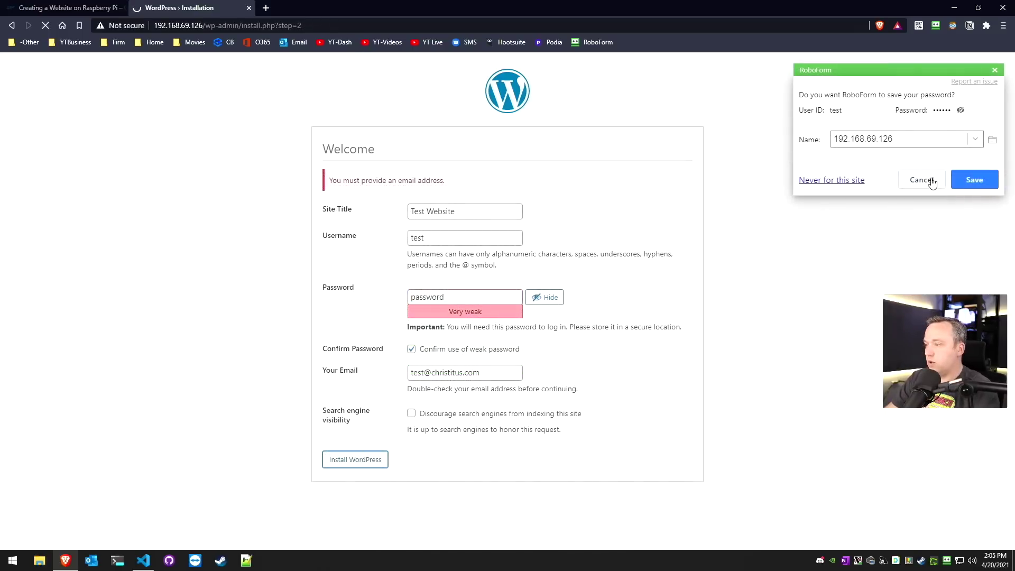
left_click(927, 181)
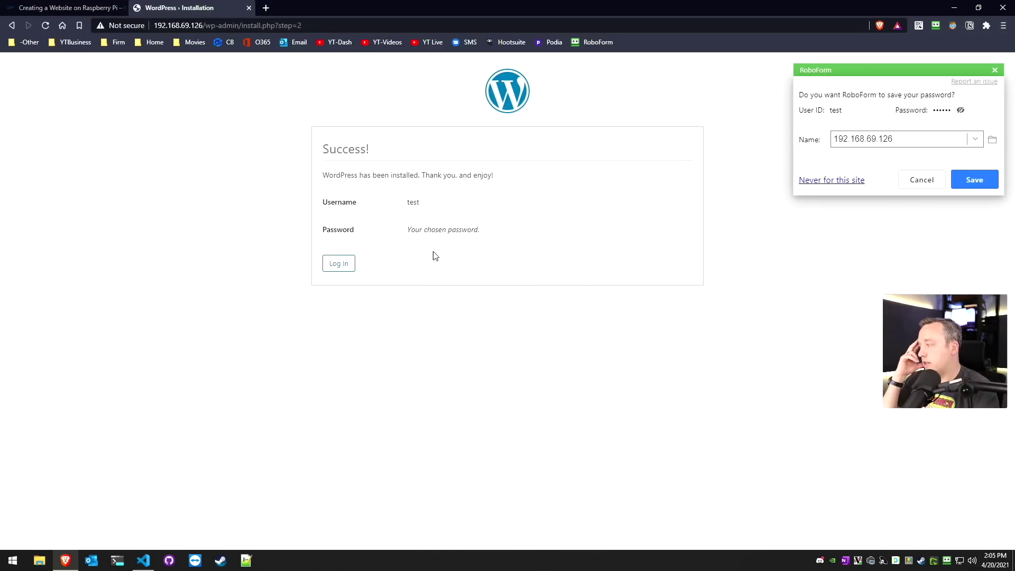
left_click(338, 263)
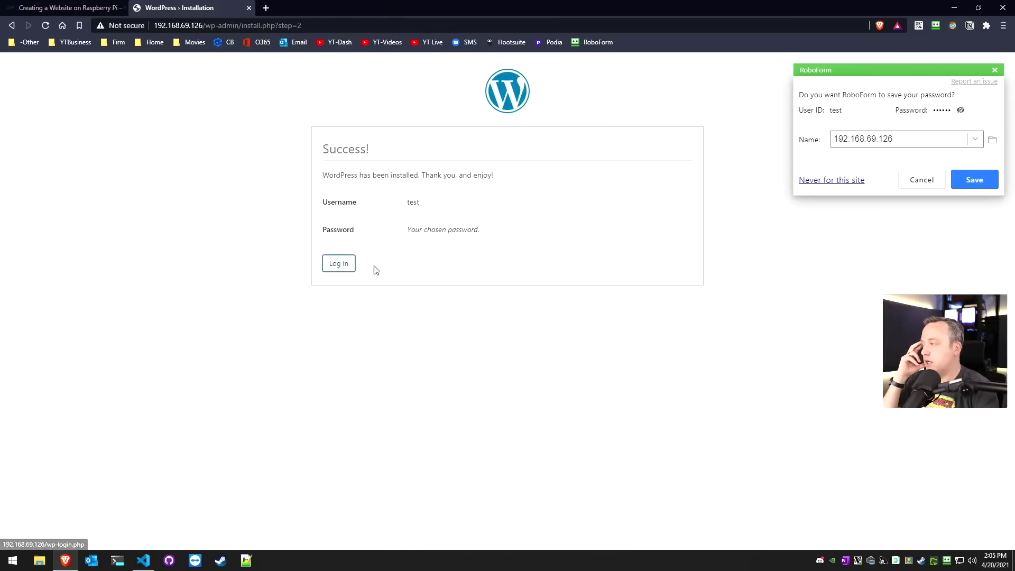
left_click(341, 266)
Log in as test, view the front page and About WordPress, then open Posts
left_click(475, 270)
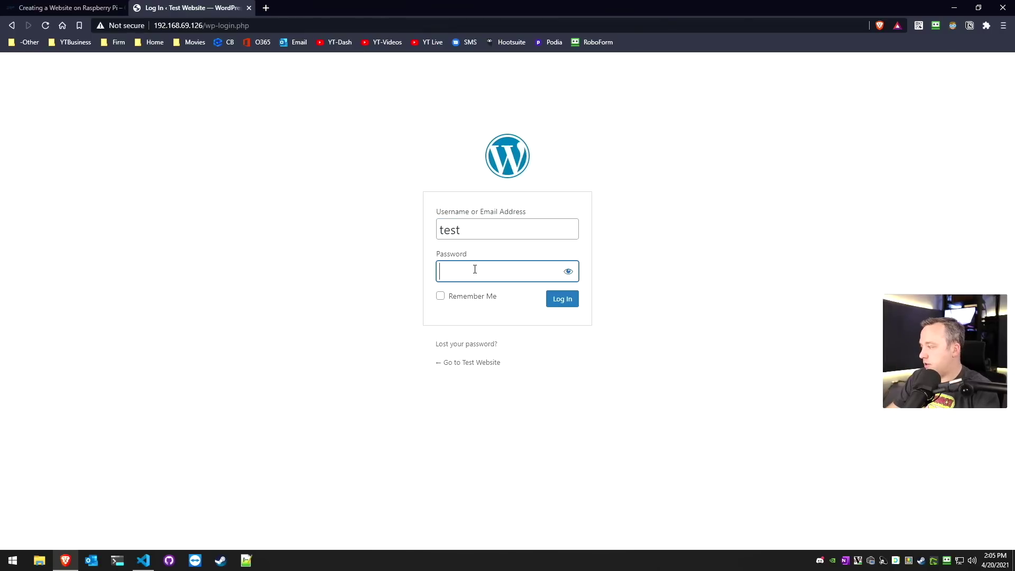
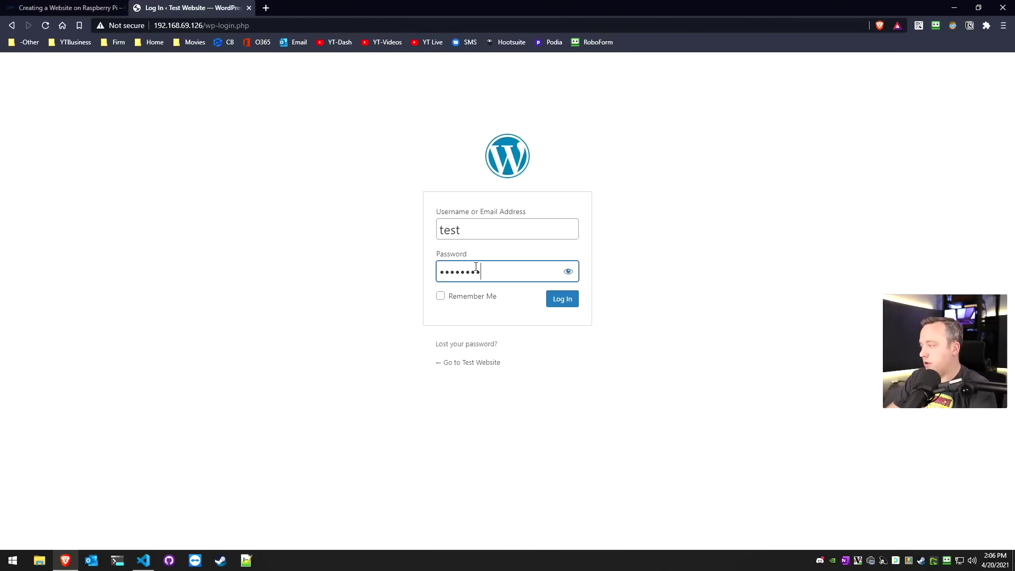
key("Return")
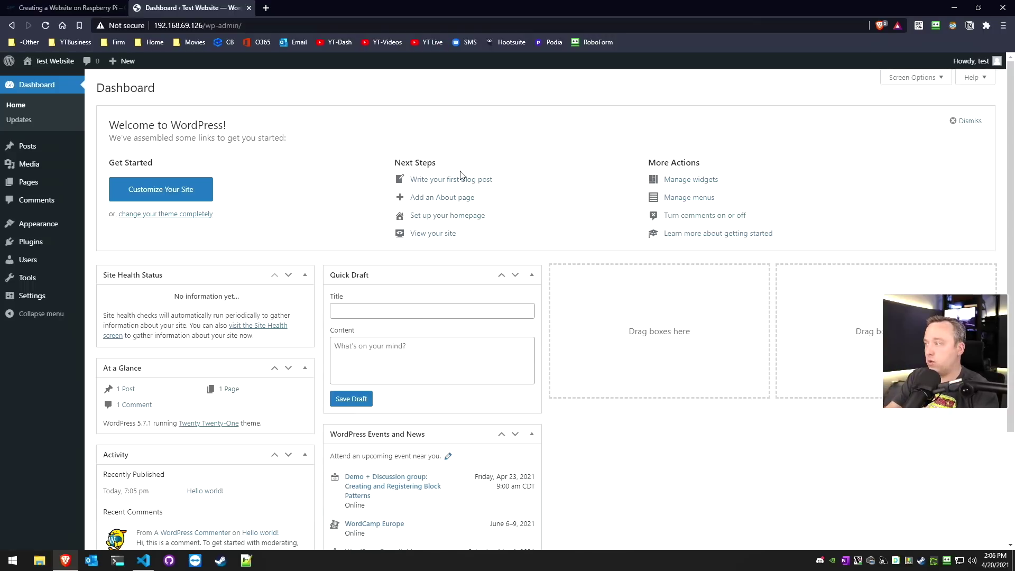
left_click(54, 61)
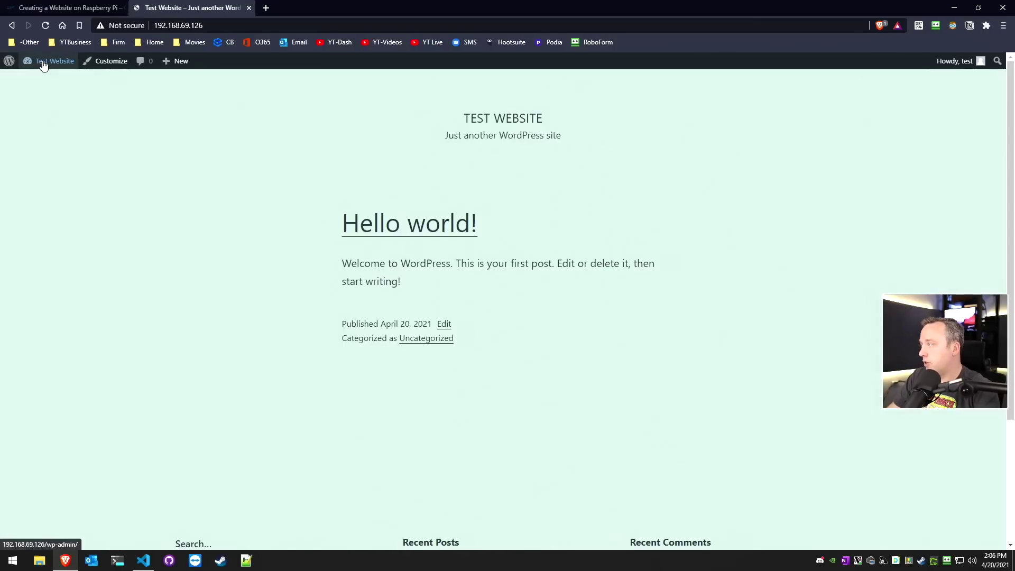
left_click_drag(441, 120, 641, 378)
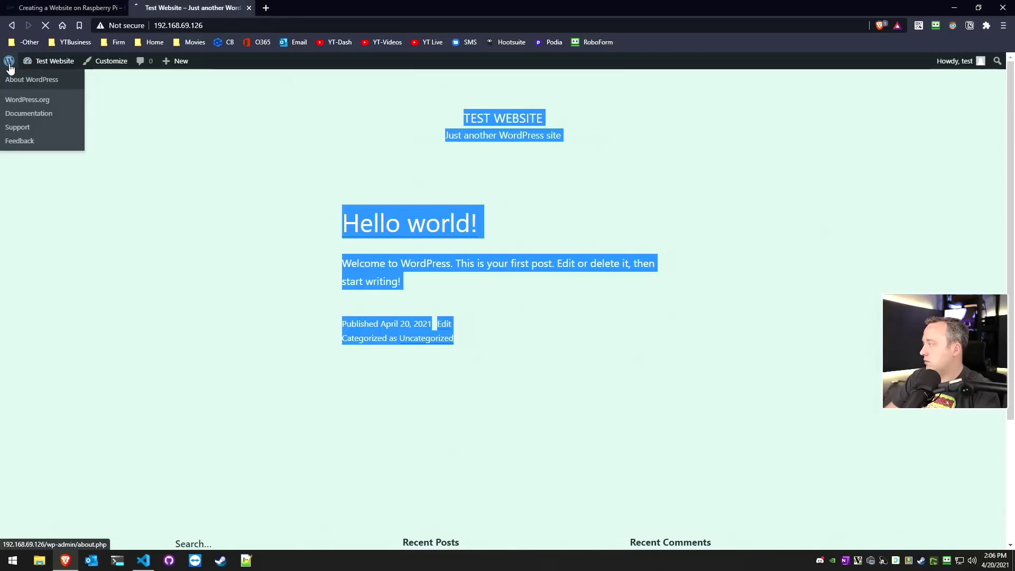
left_click(10, 61)
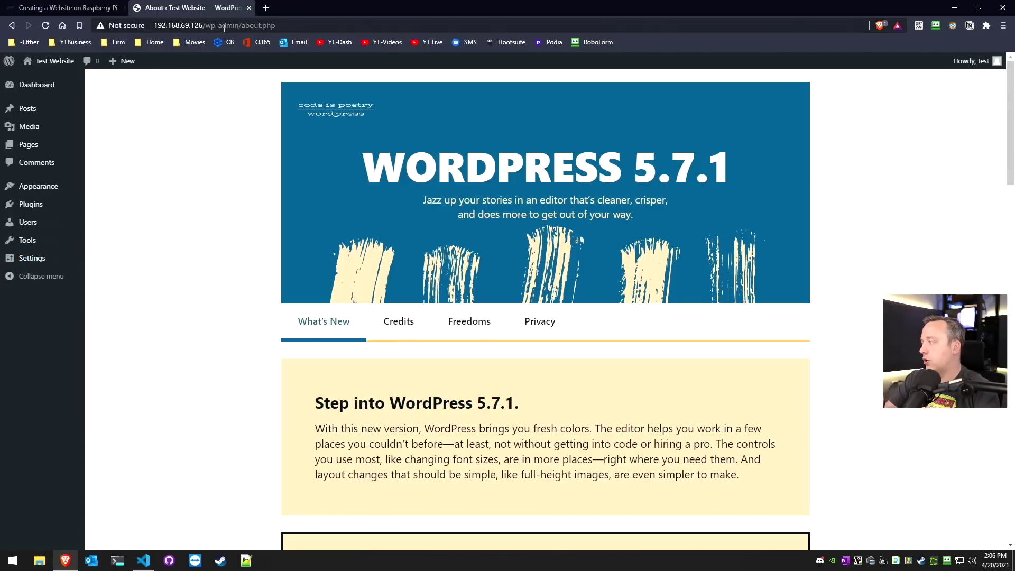
left_click(27, 108)
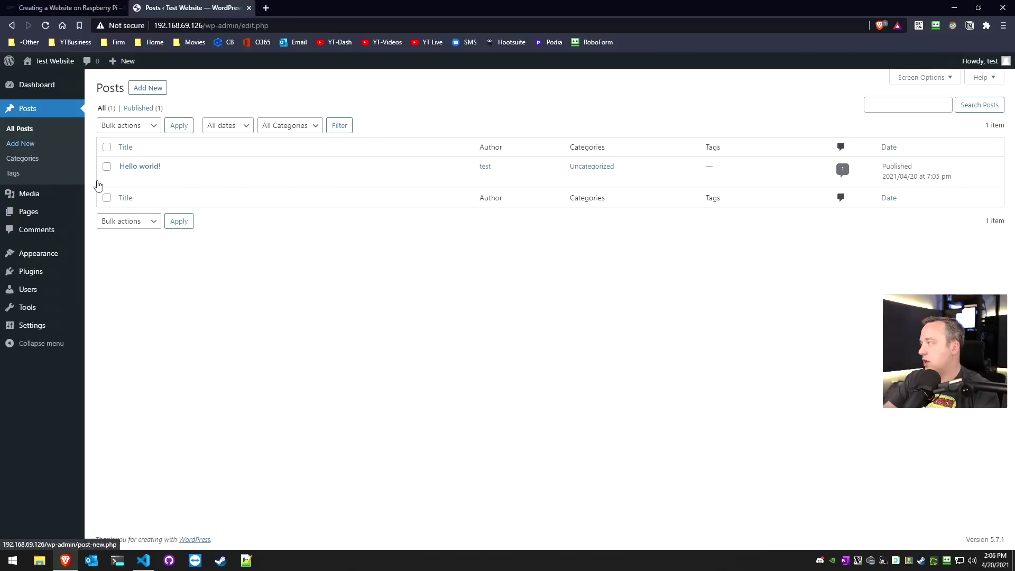
mouse_move(140, 167)
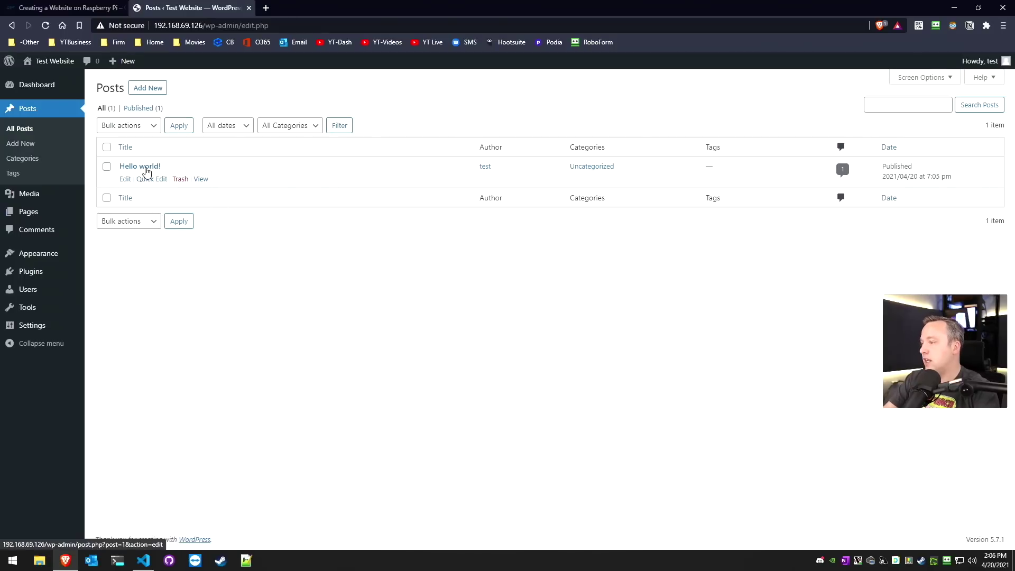
View the Hello world! post and check its index.php/2021/04/20/hello-world URL
left_click(201, 178)
left_click(253, 26)
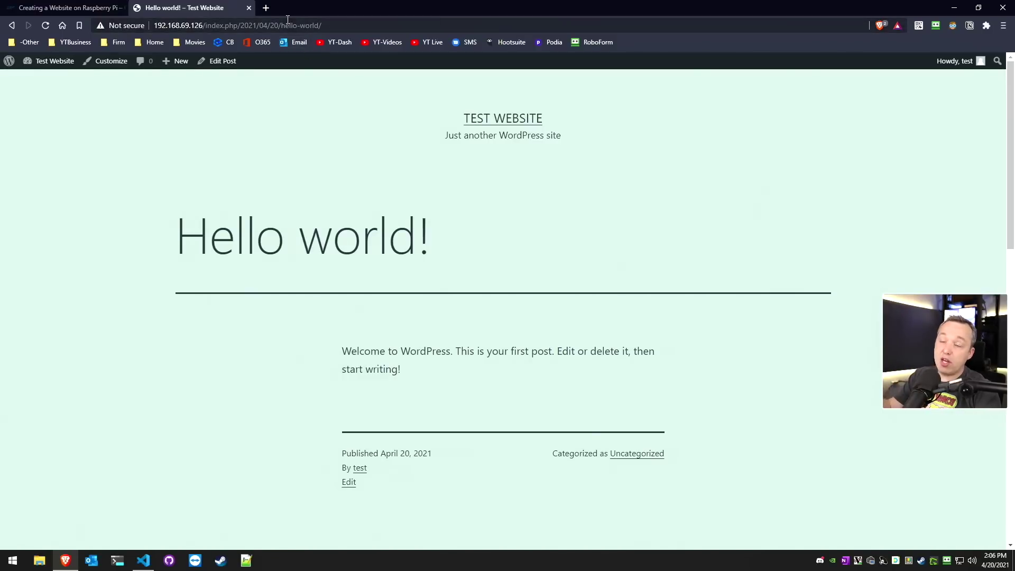
In Settings > Permalinks, select the Post name structure and save the changes
left_click(67, 6)
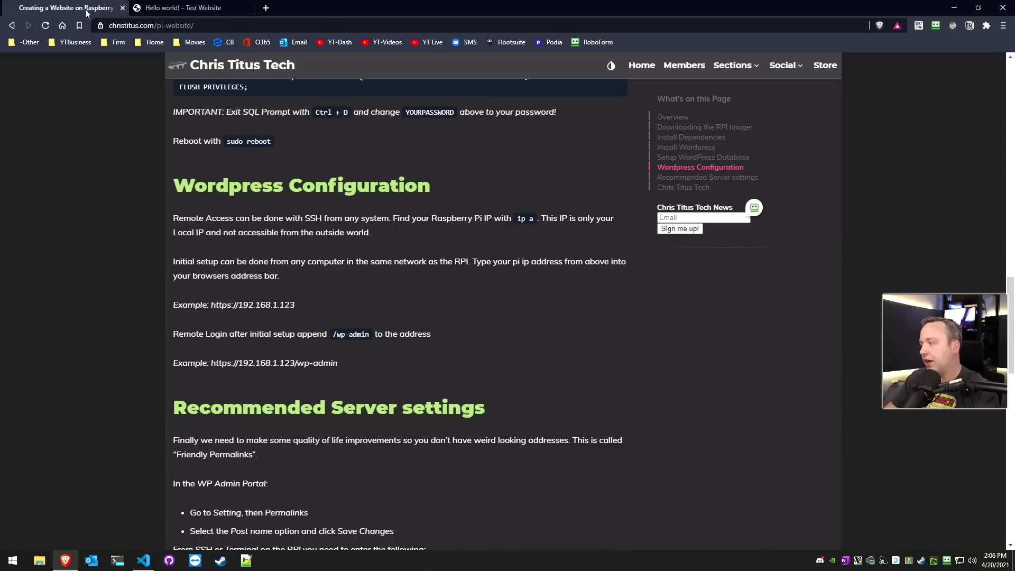
left_click(166, 10)
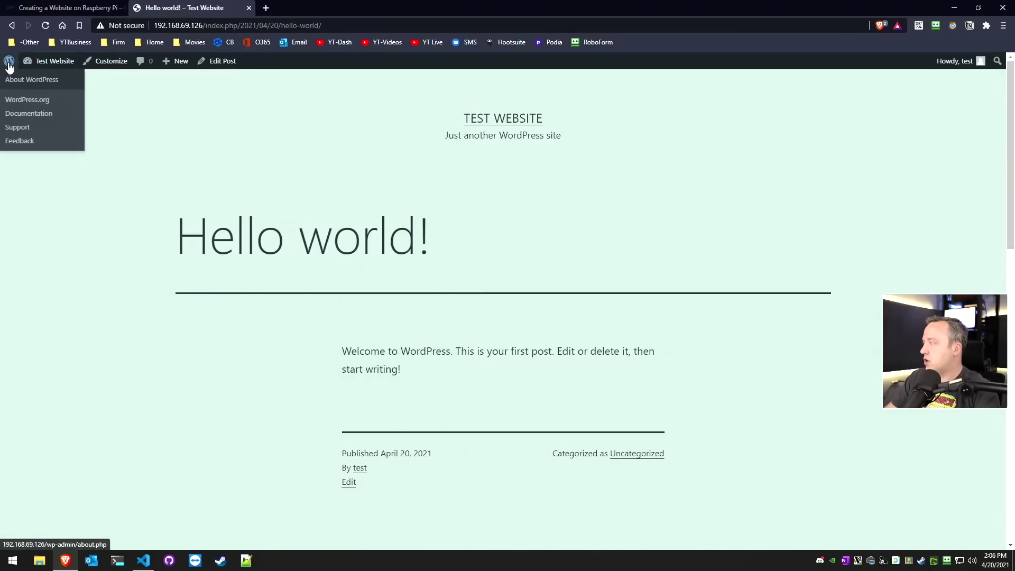
left_click(17, 77)
left_click(32, 258)
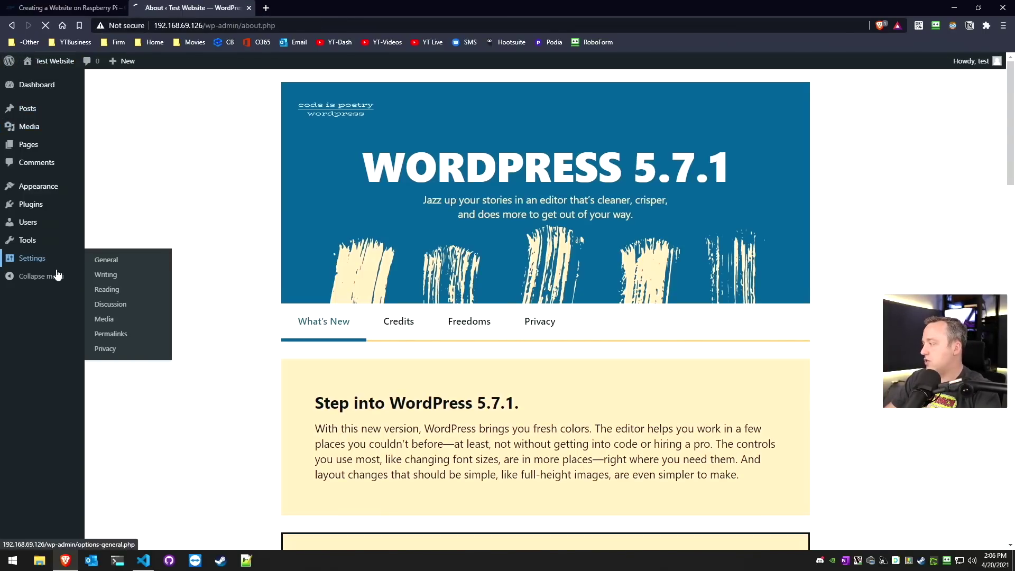
left_click(22, 352)
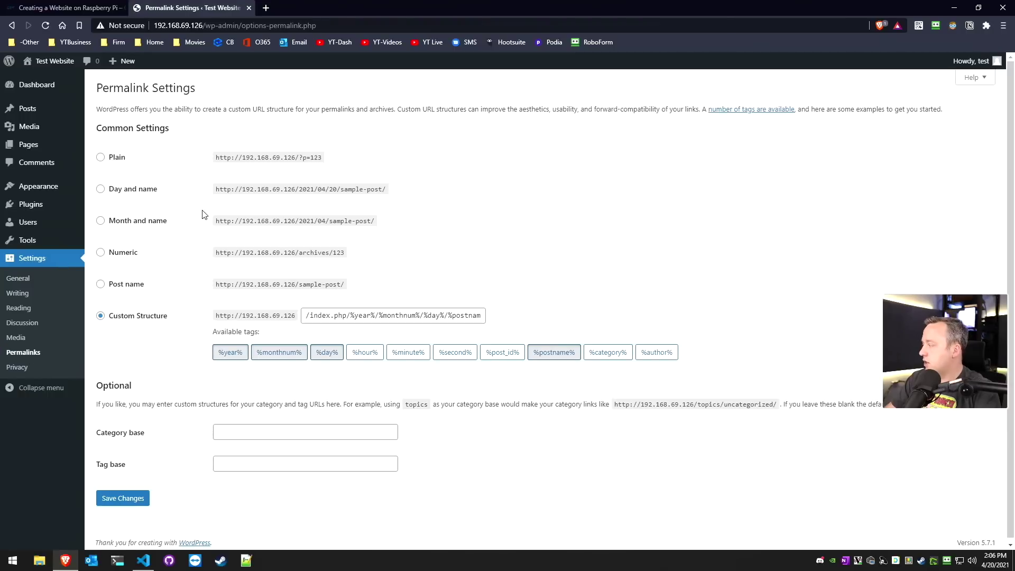
left_click(100, 285)
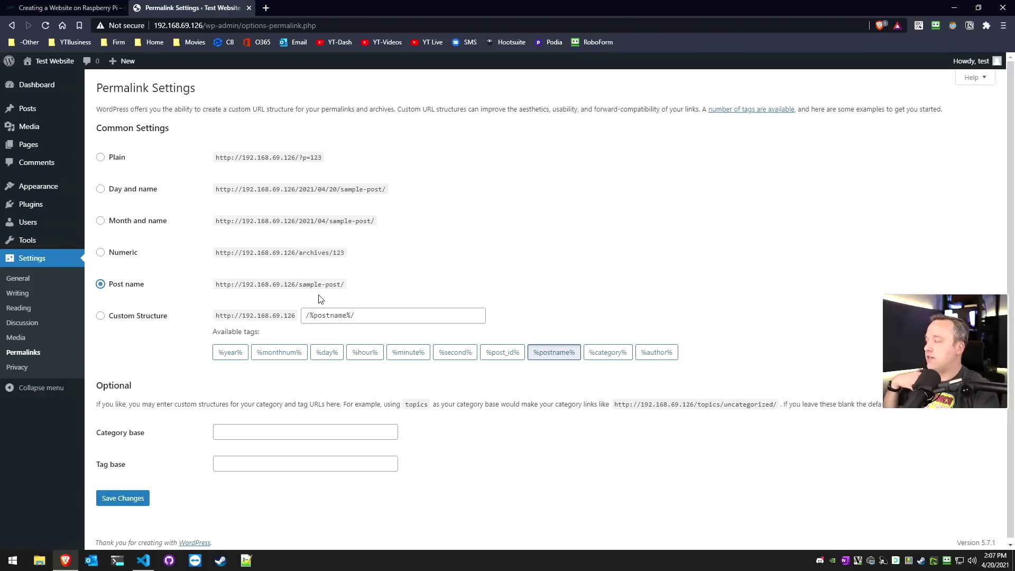
left_click(134, 501)
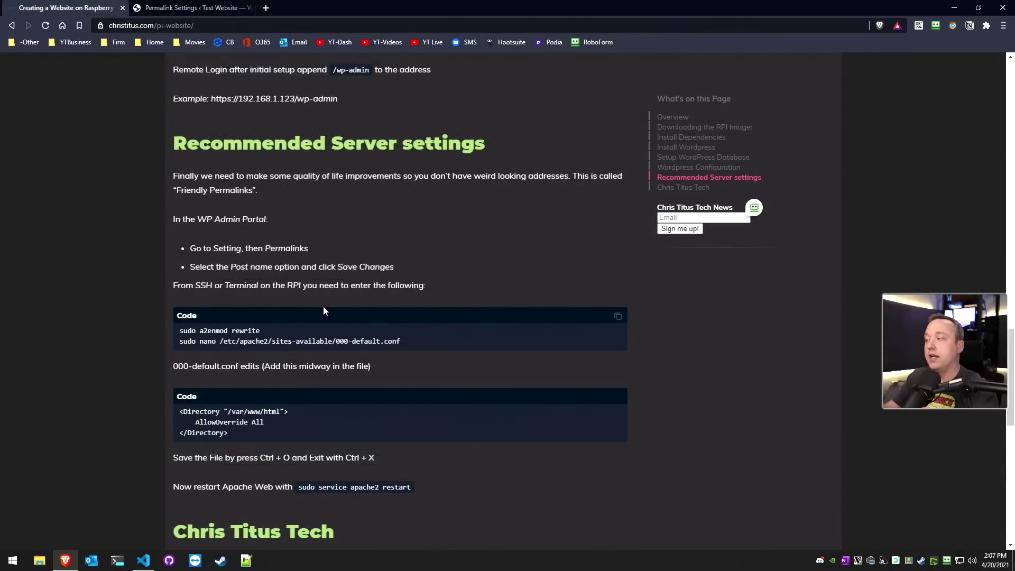
mouse_move(336, 321)
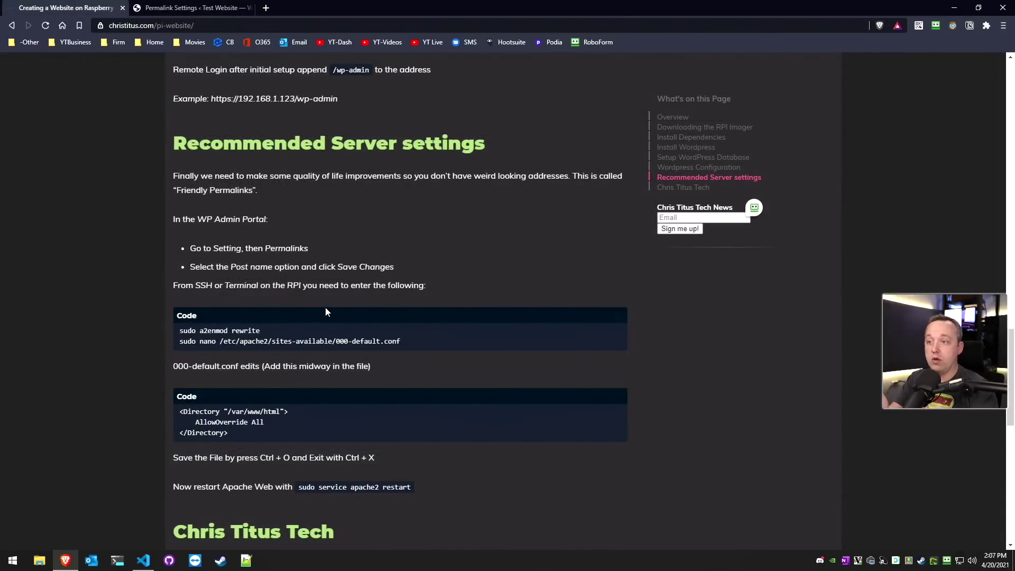
mouse_move(399, 328)
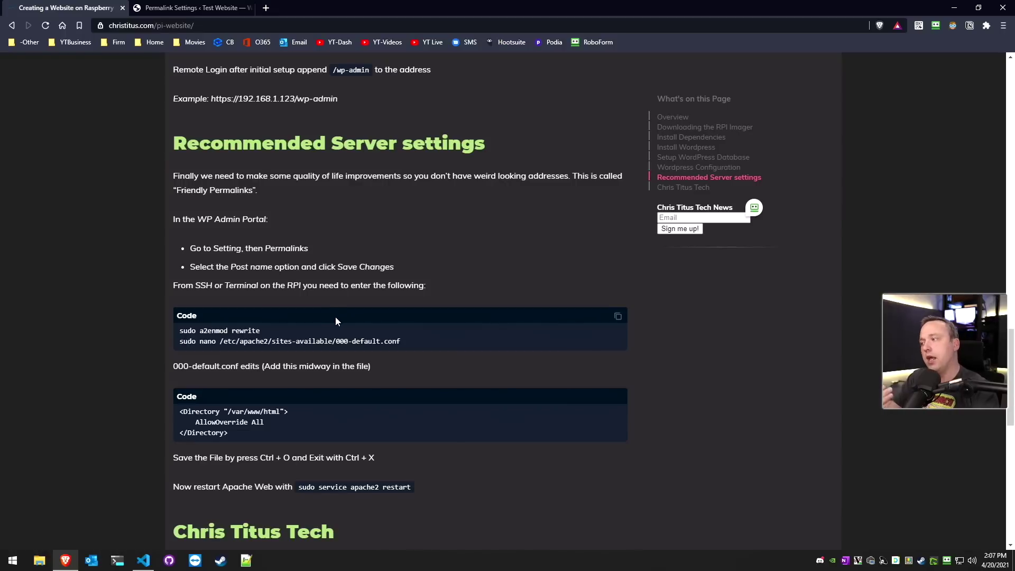
left_click(117, 561)
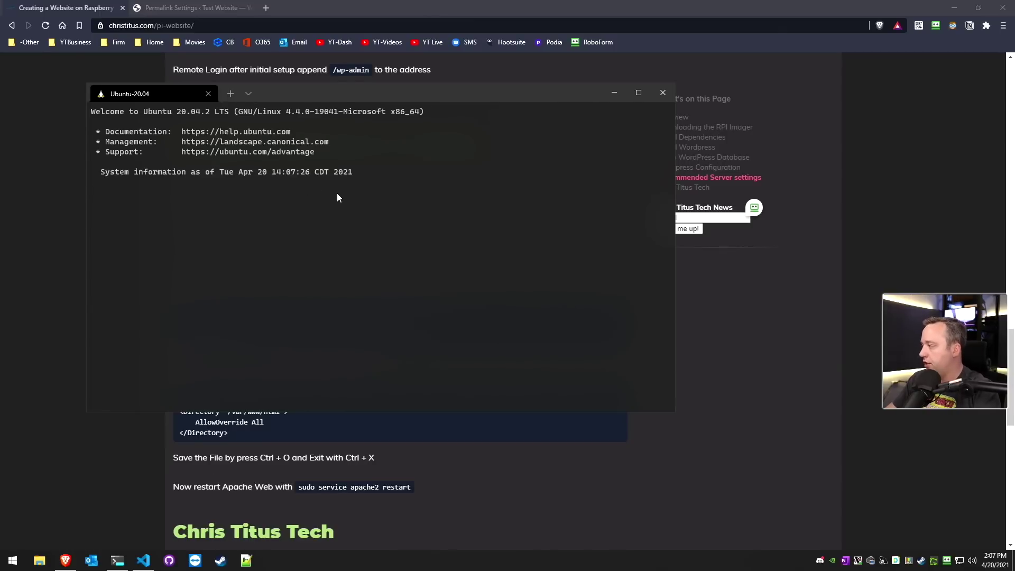
type("ssh p")
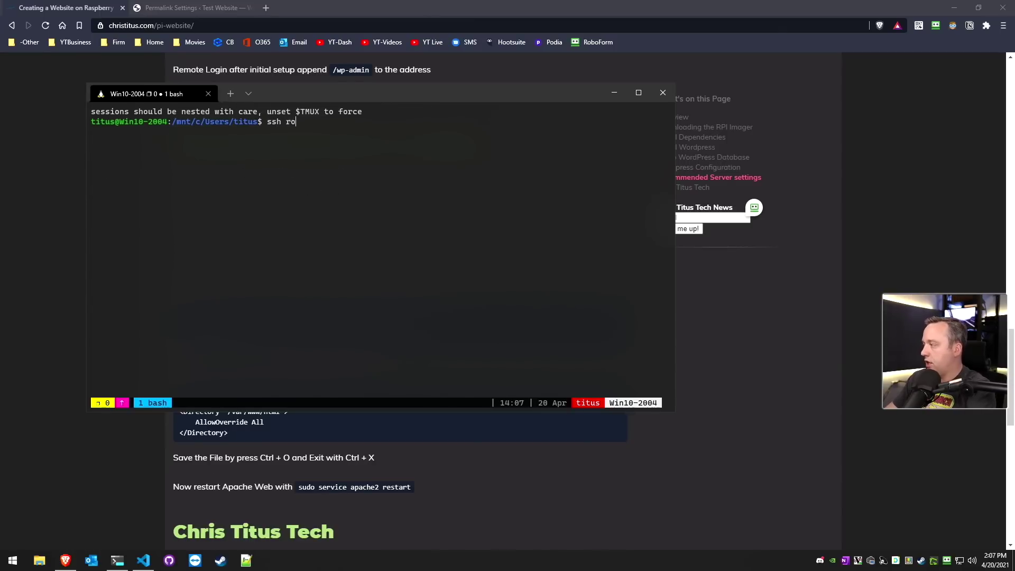
type("i@192.168.69.126")
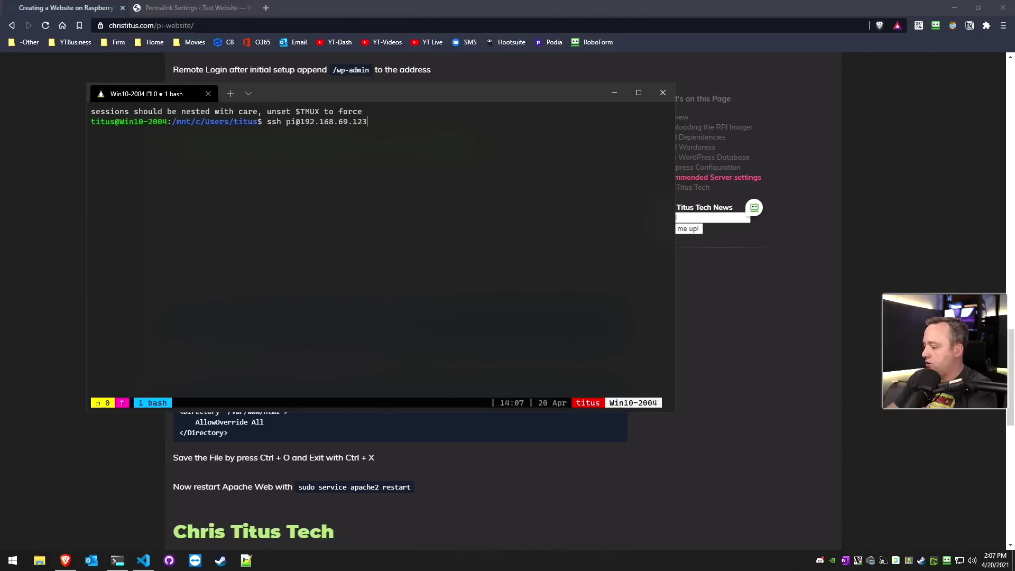
key("Return")
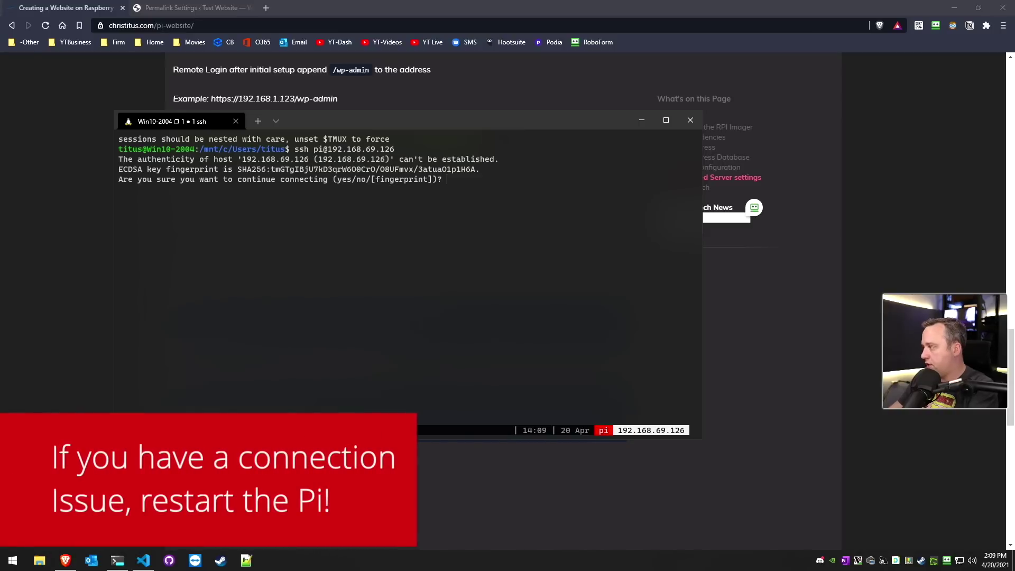
key("Return")
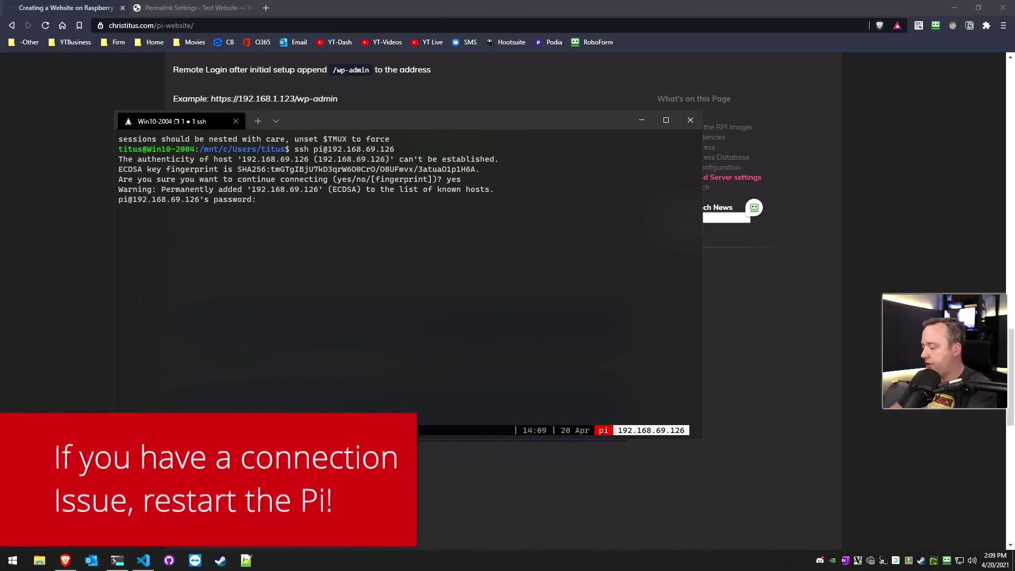
key("Return")
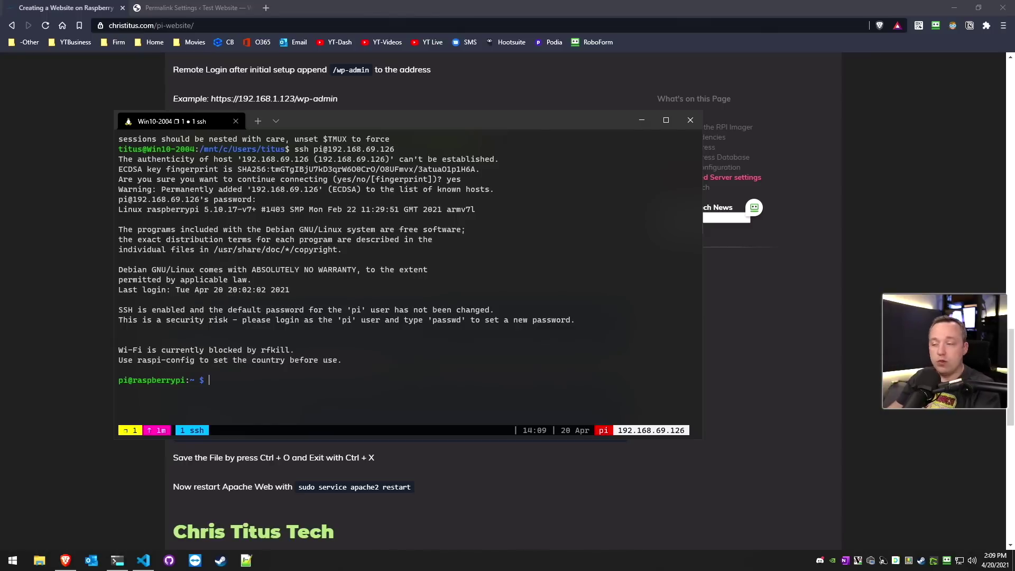
key("super+Up")
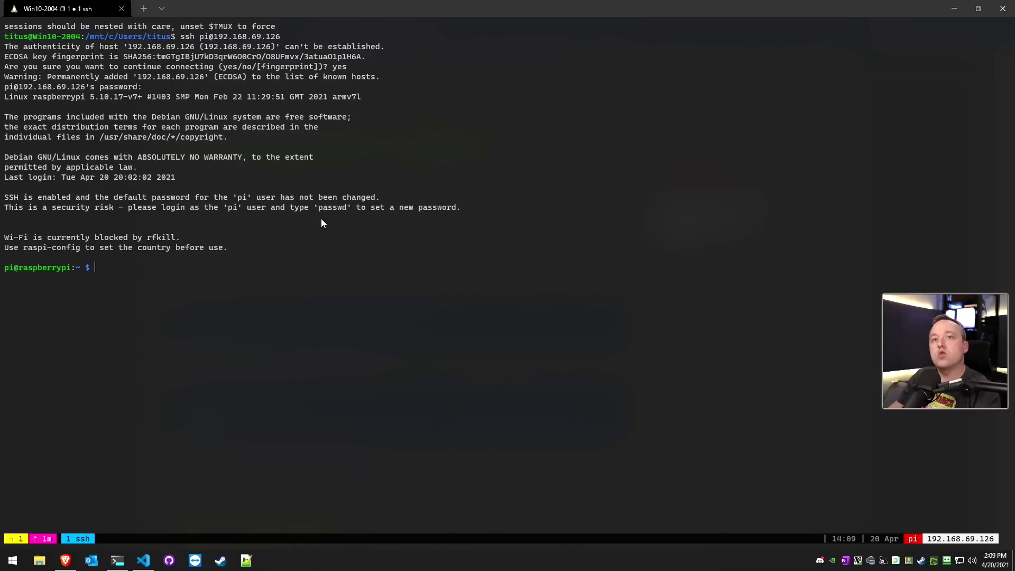
left_click(67, 560)
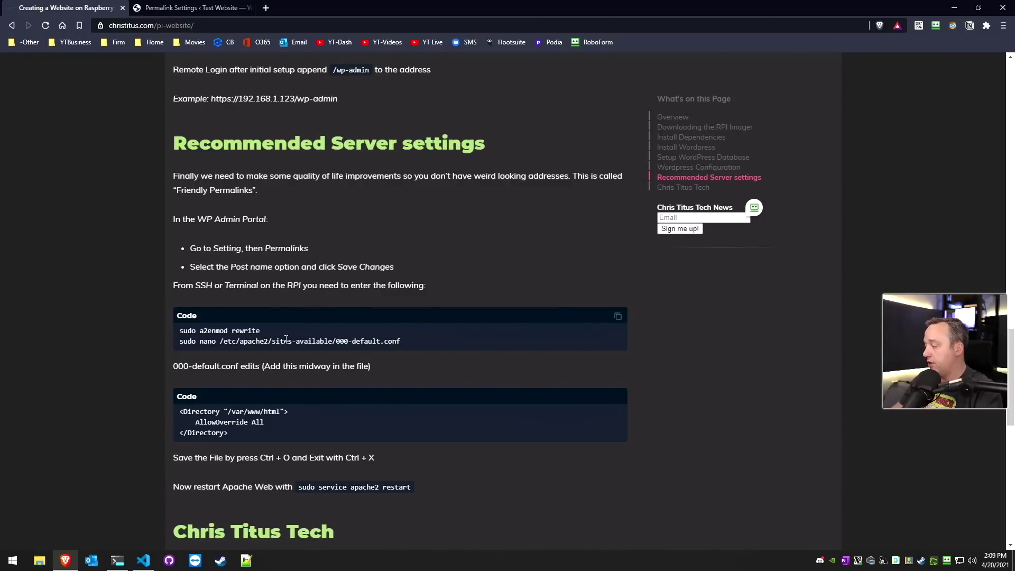
Run sudo a2enmod rewrite and open 000-default.conf in nano
left_click_drag(404, 341, 150, 350)
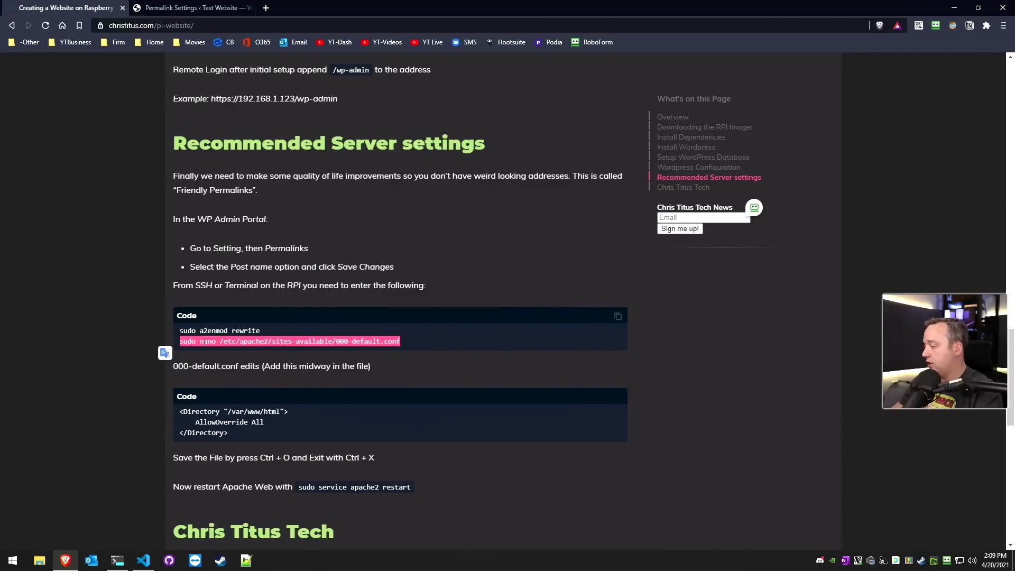
left_click_drag(261, 329, 182, 331)
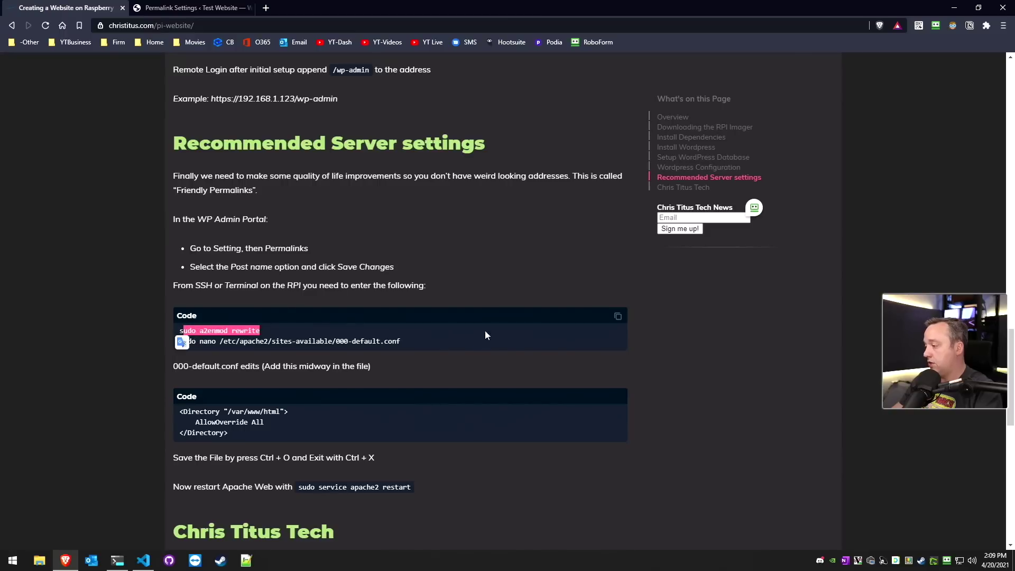
left_click(618, 316)
key("alt+Tab")
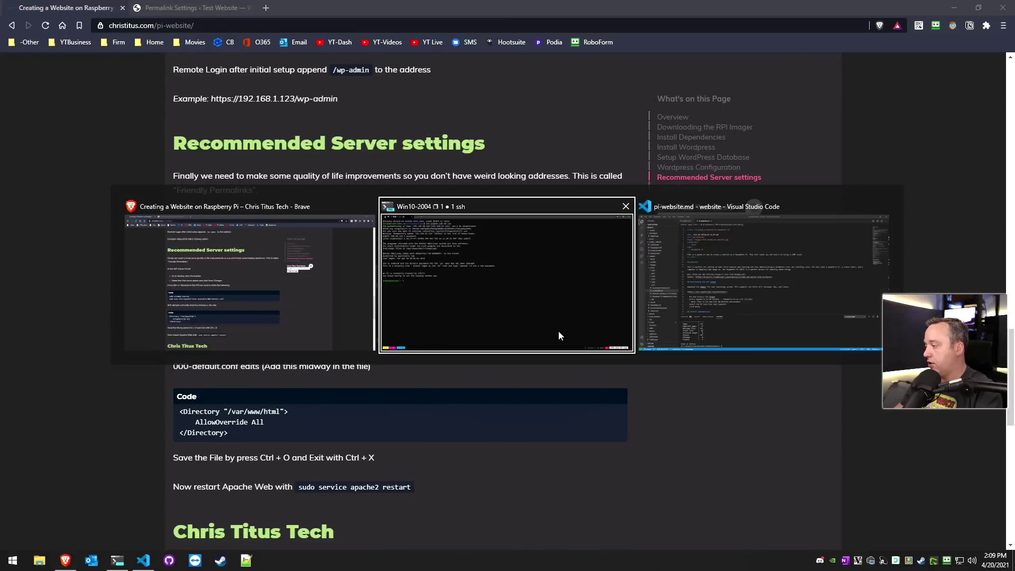
right_click(306, 329)
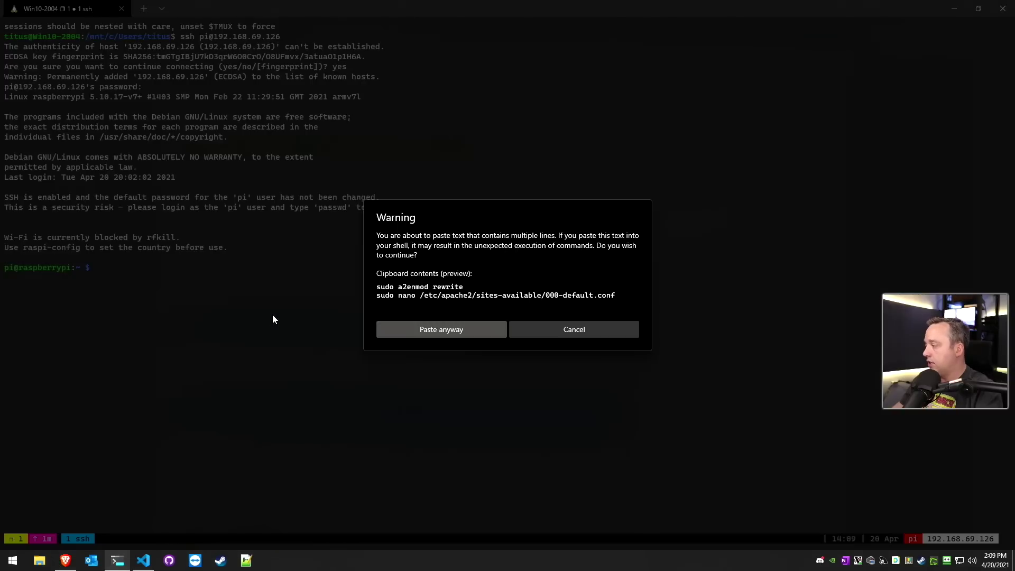
left_click(434, 328)
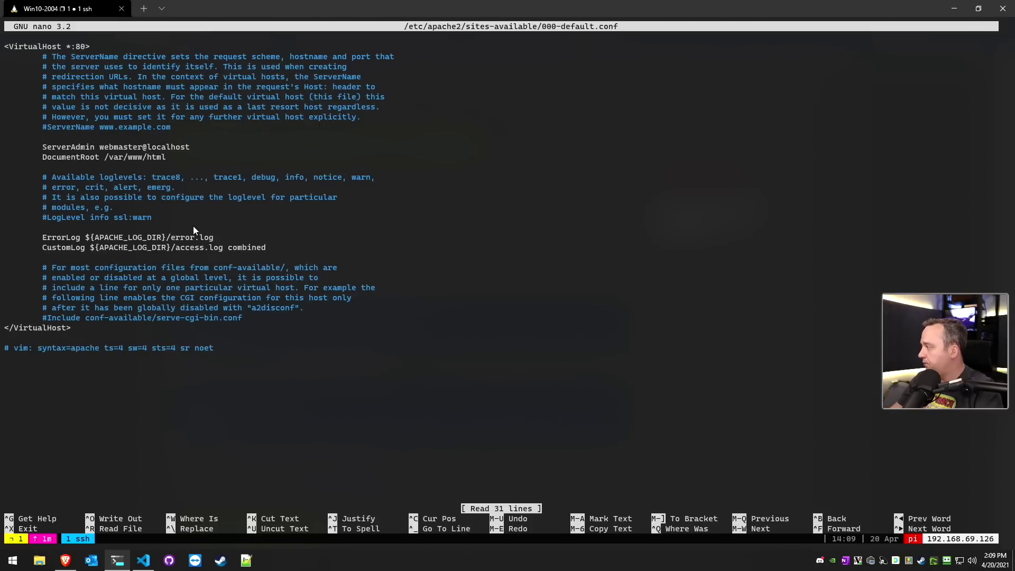
key("Return")
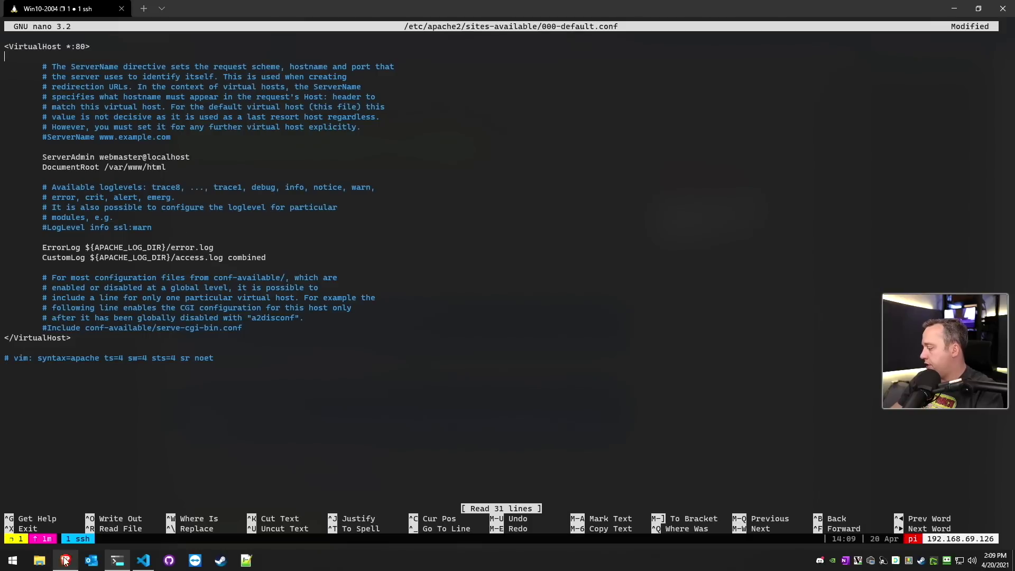
Add the /var/www/html Directory block with AllowOverride All, then save and exit nano
left_click(65, 560)
left_click(617, 396)
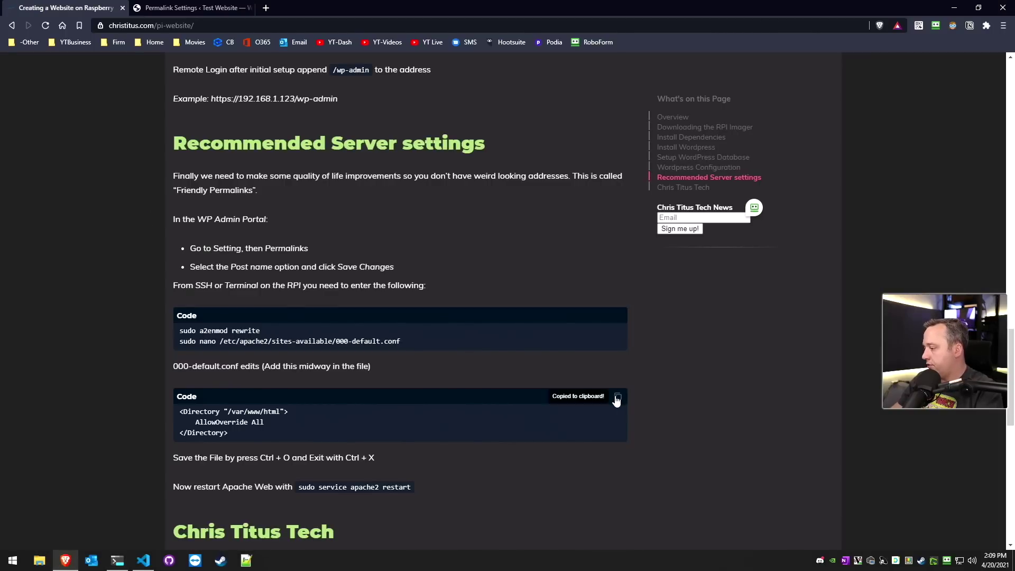
key("alt+Tab")
right_click(69, 51)
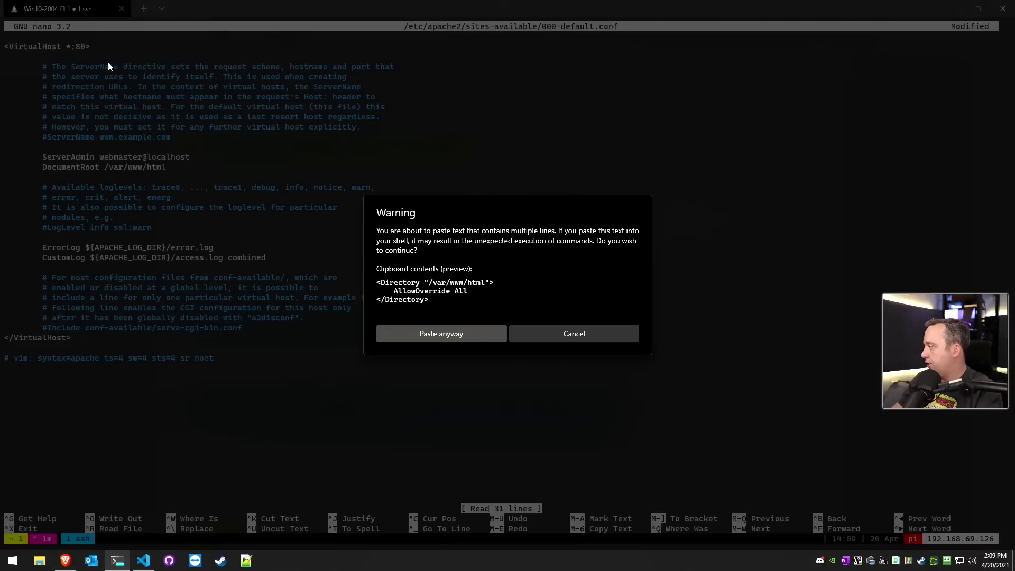
left_click(469, 340)
key("alt+braceright")
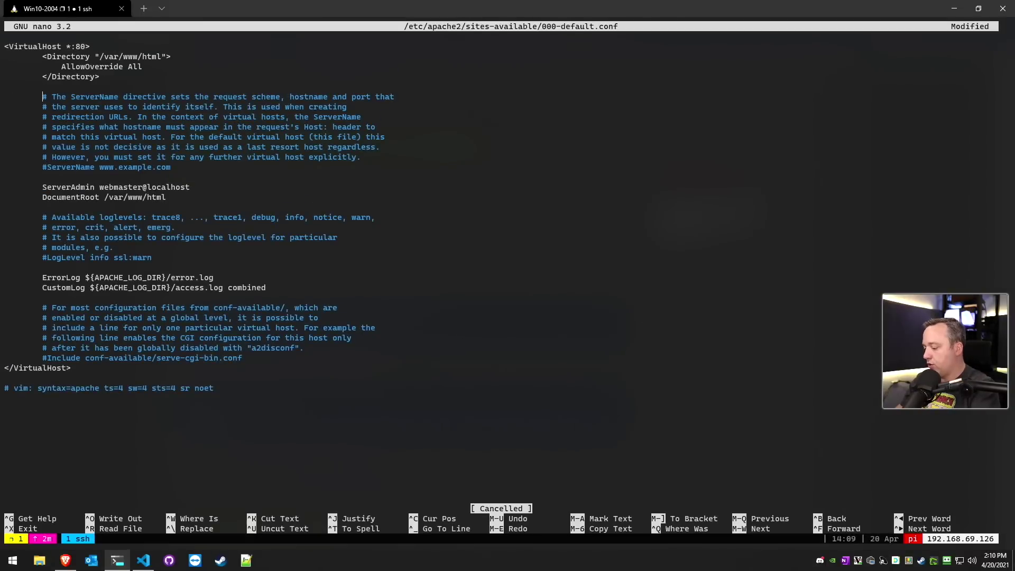
key("ctrl+o")
key("Return")
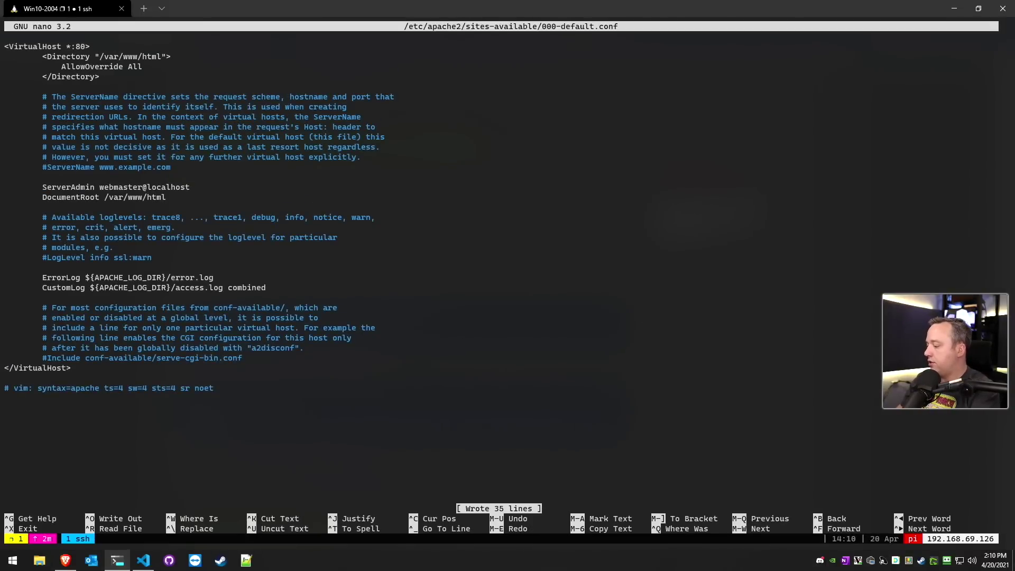
key("ctrl+x")
Restart Apache with sudo service apache2 restart
key("alt+Tab")
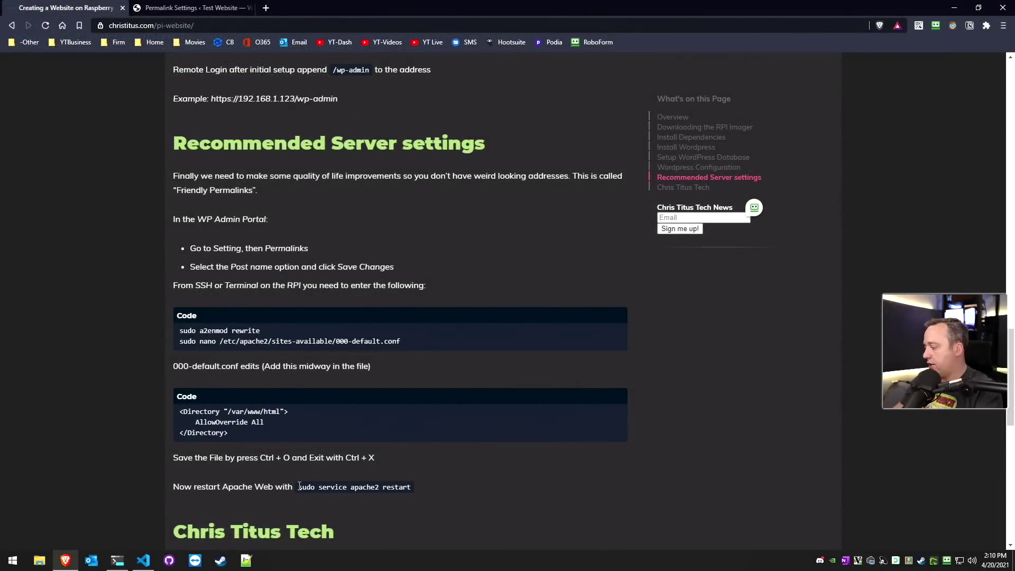
left_click_drag(298, 487, 410, 486)
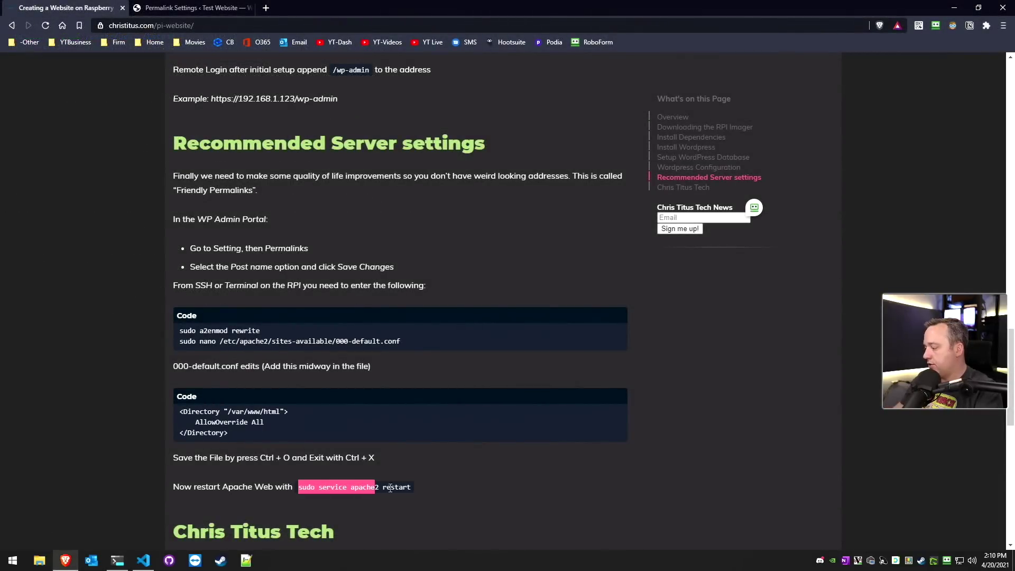
right_click(397, 486)
left_click(432, 408)
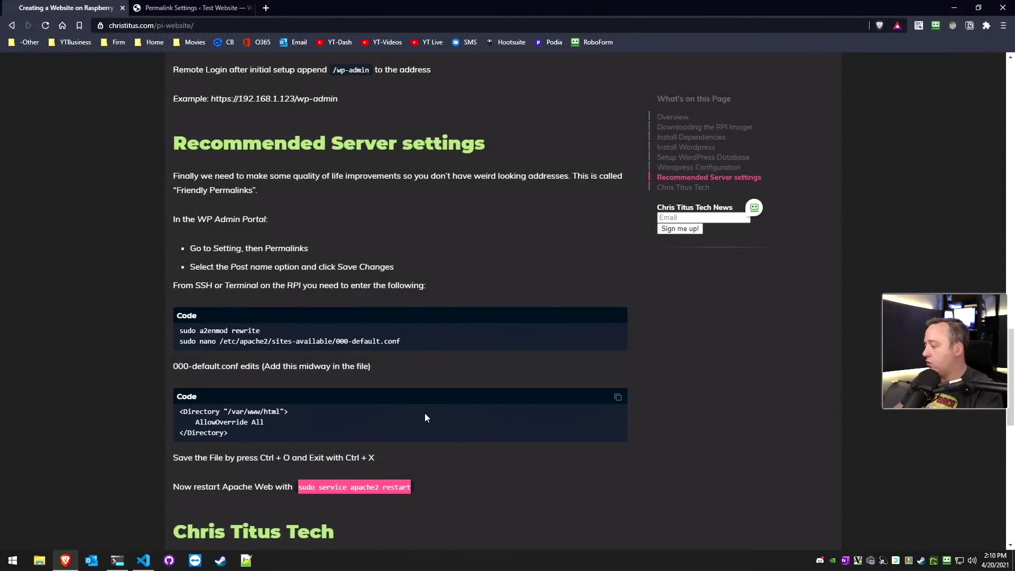
key("alt+Tab")
key("ctrl+shift+v")
key("Return")
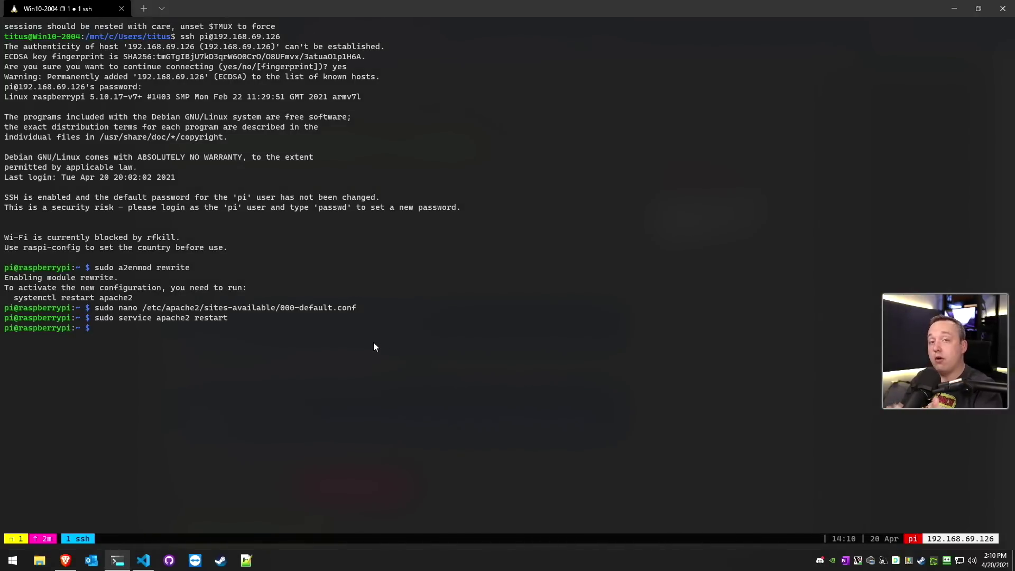
key("alt+Tab")
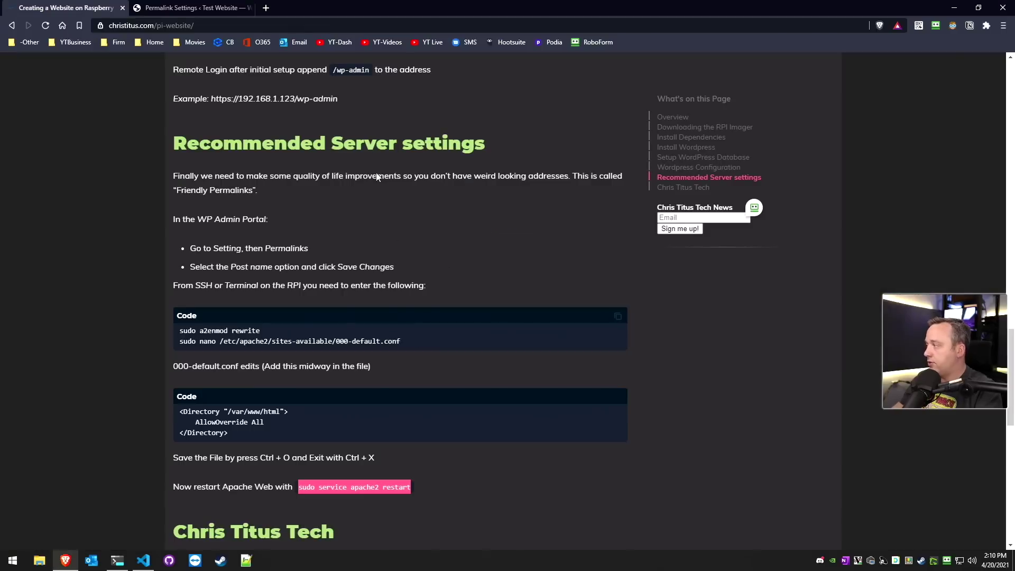
From the Posts list, open Hello world! at 192.168.69.126/hello-world/
left_click(194, 8)
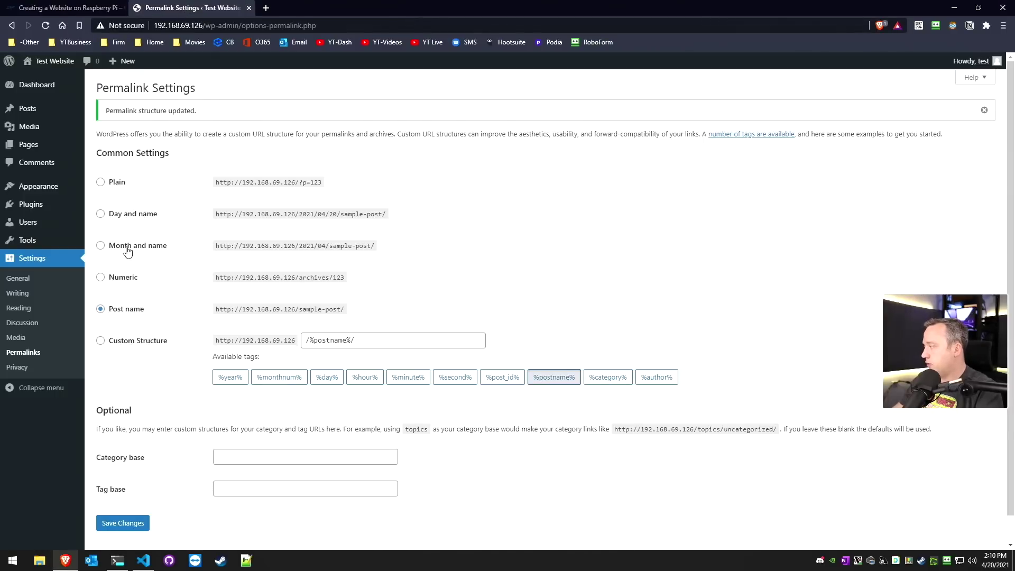
left_click(29, 111)
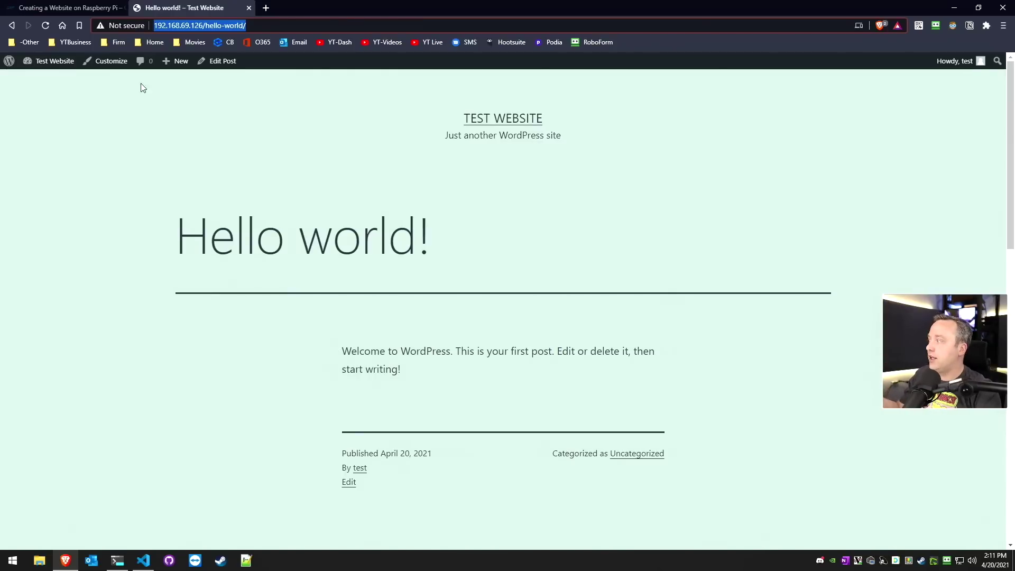
left_click(71, 7)
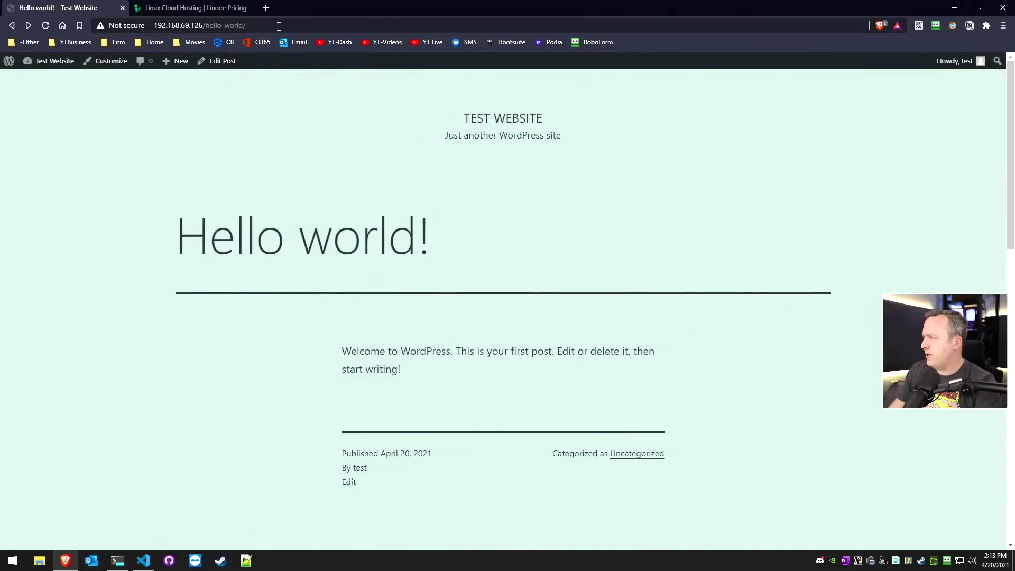
Load christitus.com/linode for the $100 credit, then view Linode's Shared Plans pricing
left_click(279, 26)
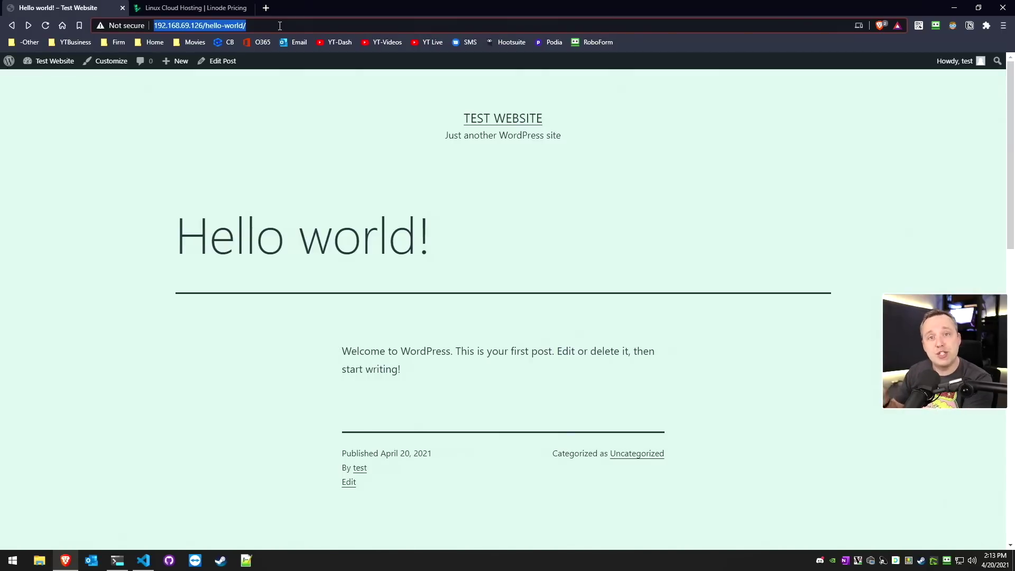
type("christitus.com")
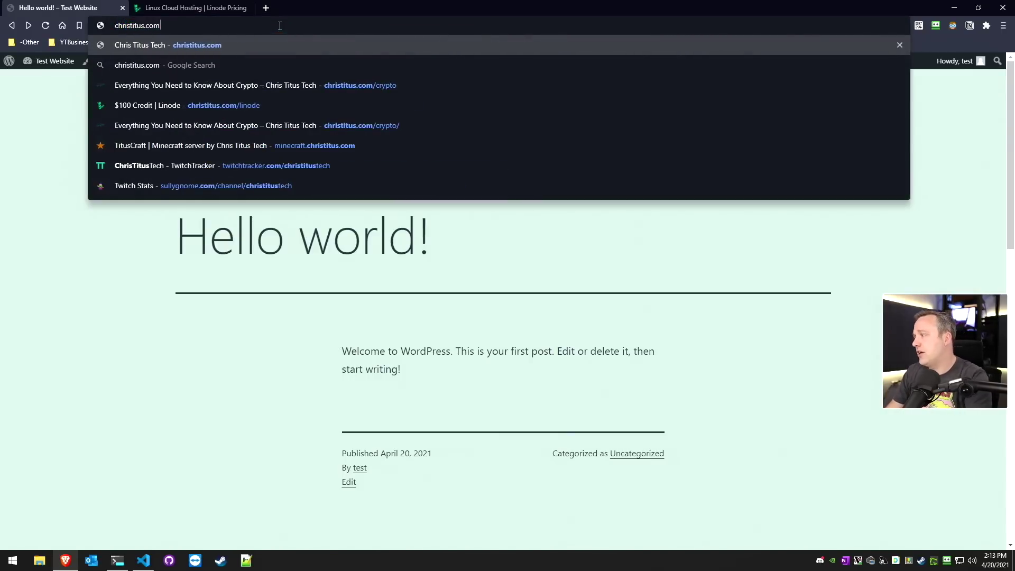
type("/linode")
key("Return")
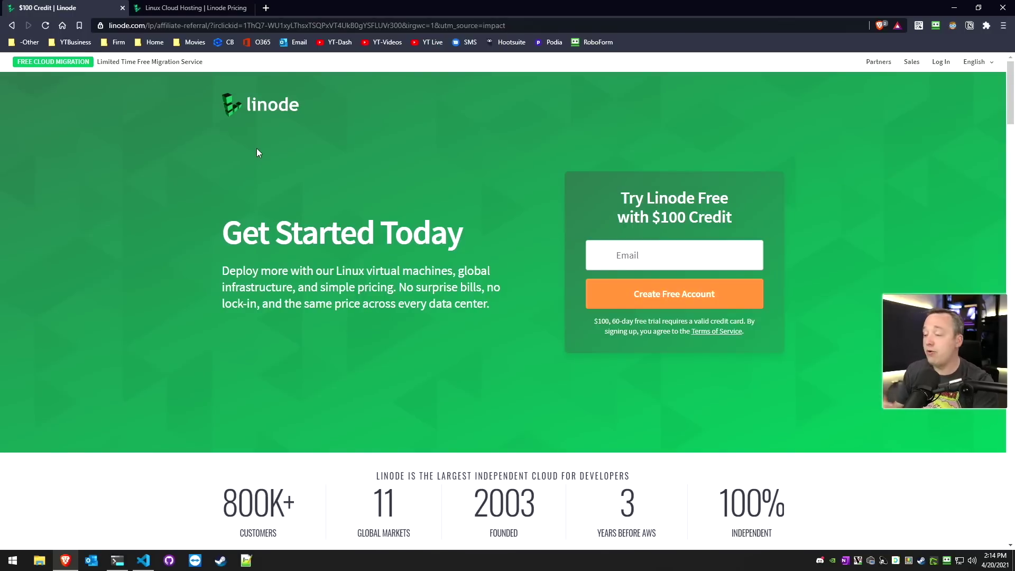
left_click(192, 8)
scroll(428, 334, "down", 3)
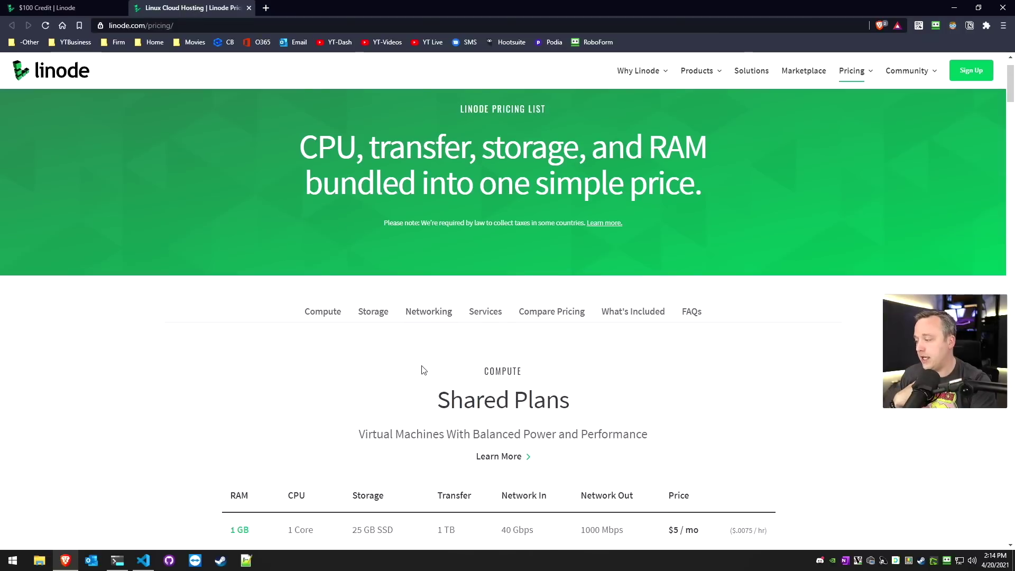
scroll(468, 341, "down", 2)
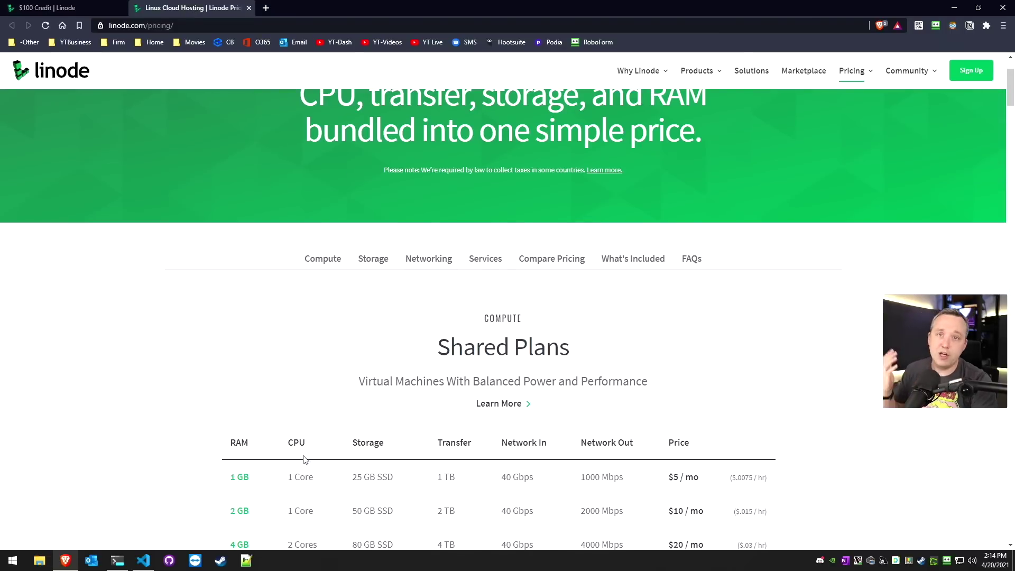